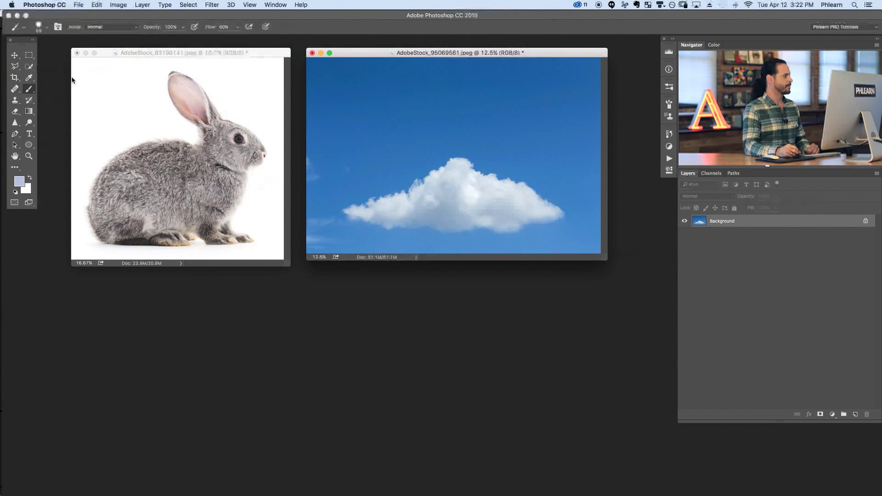
# - Bring the rabbit photo into the cloud document as a new layer and position it over the cloud in full-screen view
pyautogui.click(15, 56)
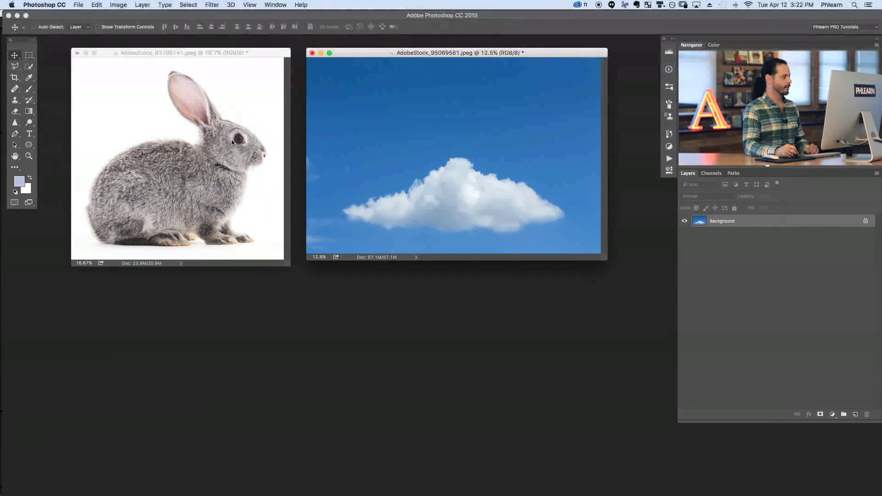
pyautogui.moveTo(203, 156); pyautogui.dragTo(472, 142)
pyautogui.moveTo(465, 173)
pyautogui.mouseDown()
pyautogui.moveTo(475, 177)
pyautogui.moveTo(467, 178)
pyautogui.mouseUp()
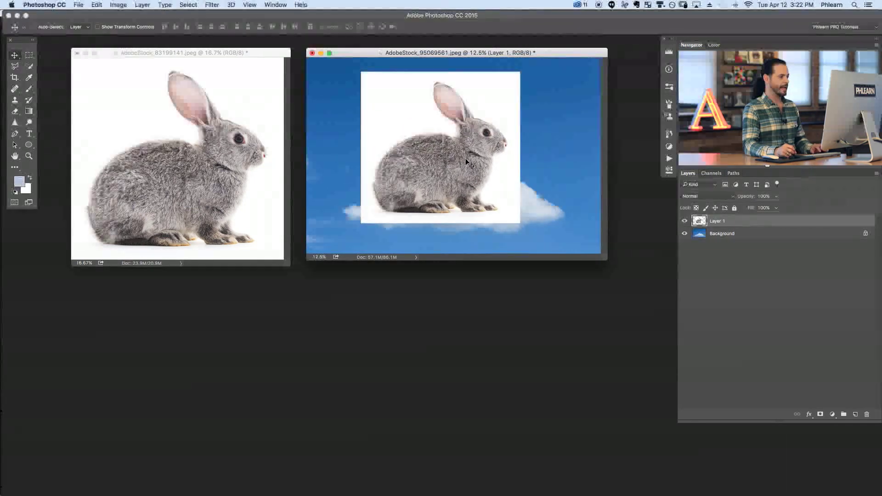
pyautogui.press('f')
pyautogui.press('super+equal')
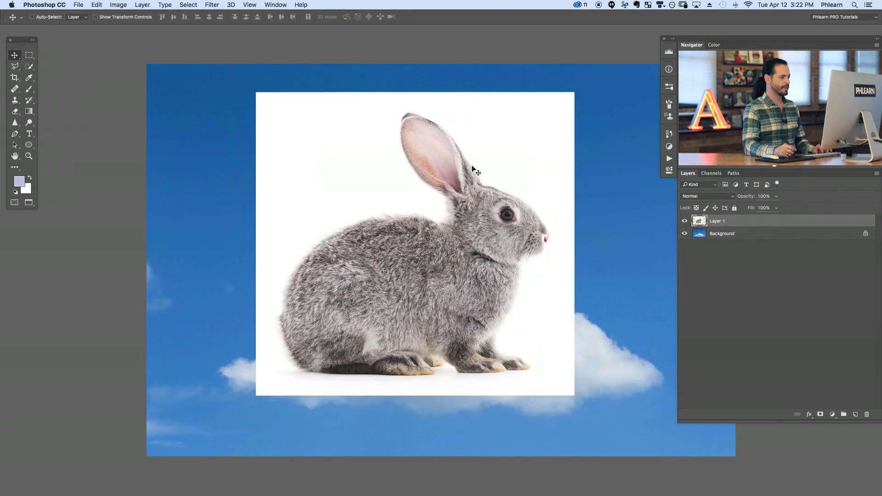
pyautogui.hscroll(3, 458, 223)
pyautogui.scroll(-1, 457, 223)
pyautogui.moveTo(458, 222); pyautogui.dragTo(474, 219)
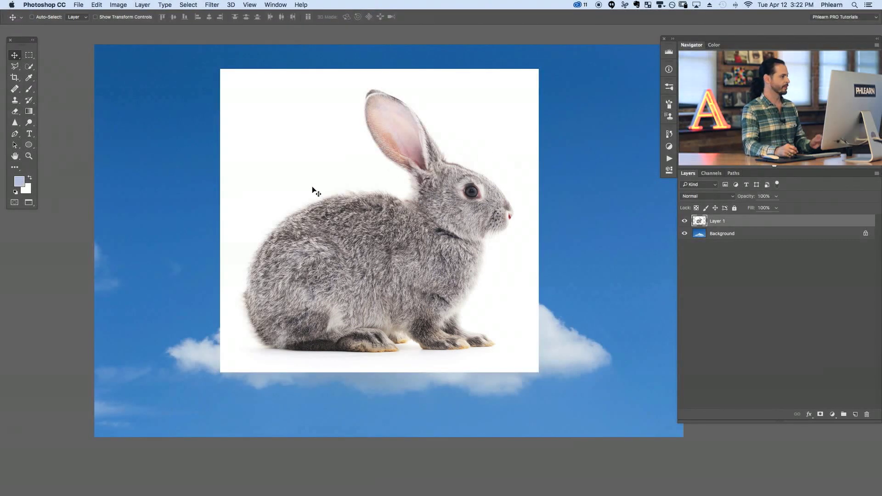
# - Select the white backdrop around the rabbit with the Magic Wand and hide it using an inverted layer mask
pyautogui.moveTo(29, 67); pyautogui.dragTo(61, 74)
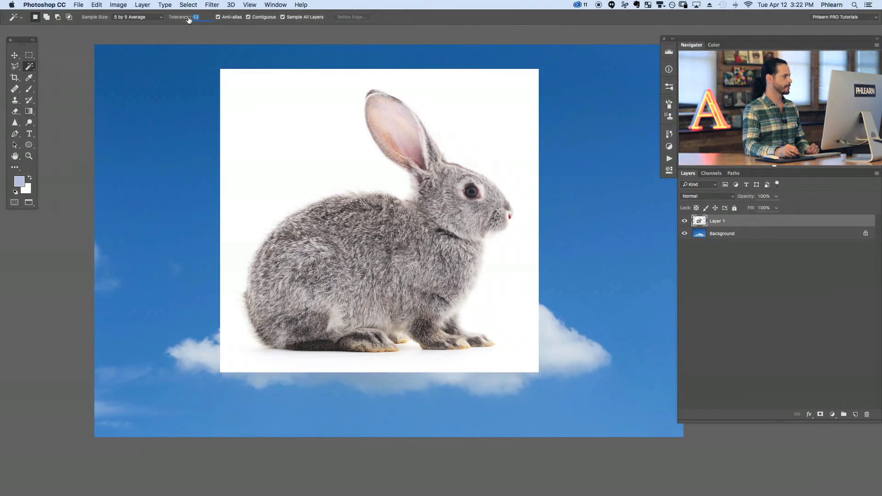
pyautogui.click(322, 152)
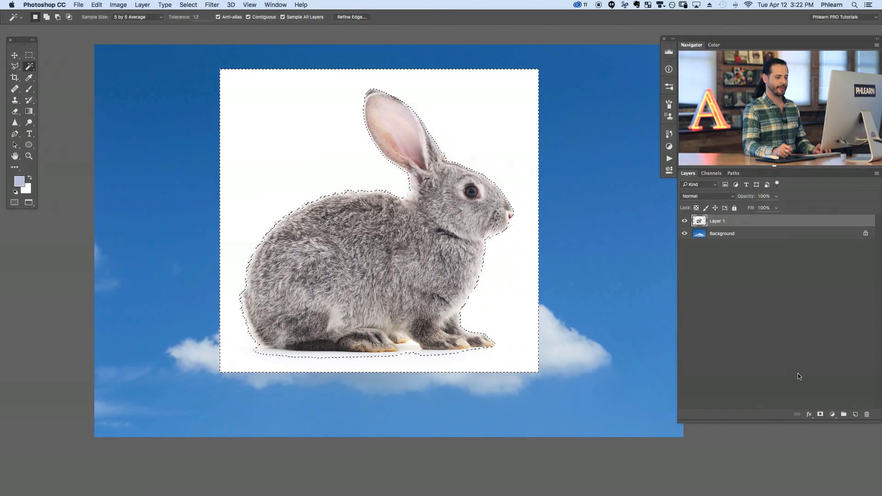
pyautogui.click(820, 414)
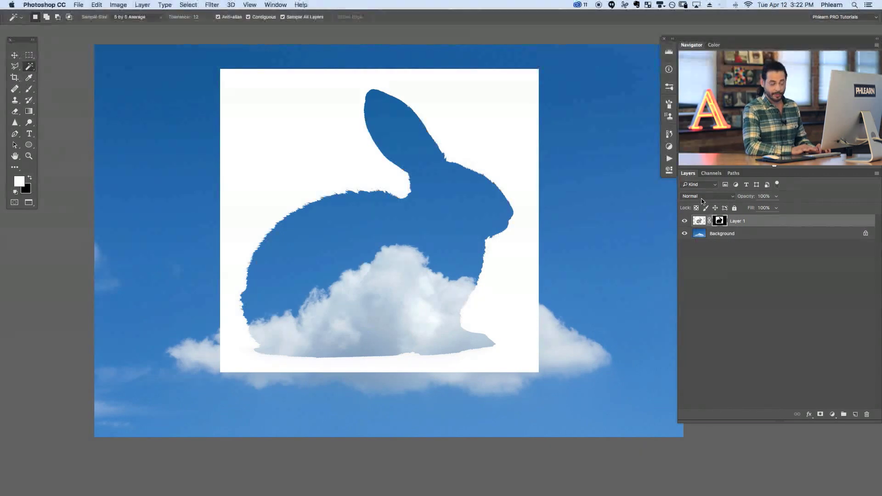
pyautogui.press('super+i')
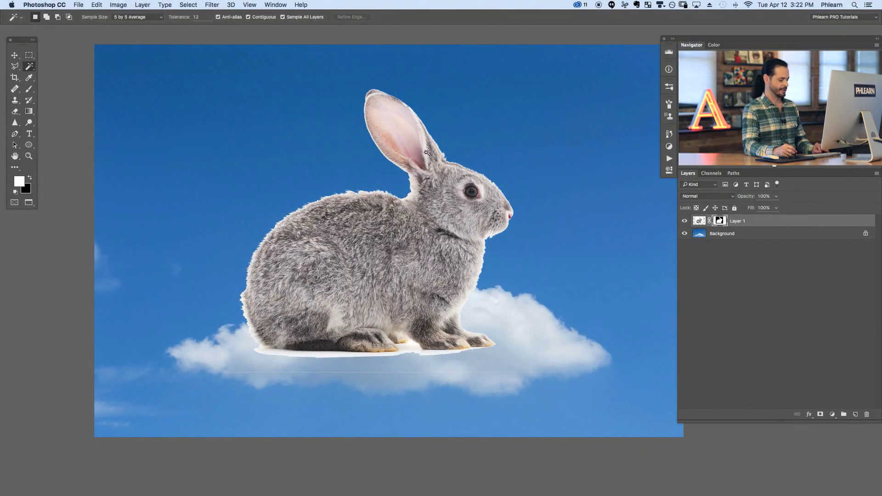
# - Scale the rabbit down to about 90% and place it so that it sits on top of the cloud
pyautogui.press('v')
pyautogui.moveTo(449, 275); pyautogui.dragTo(486, 252)
pyautogui.press('super+t')
pyautogui.moveTo(584, 343); pyautogui.dragTo(553, 316)
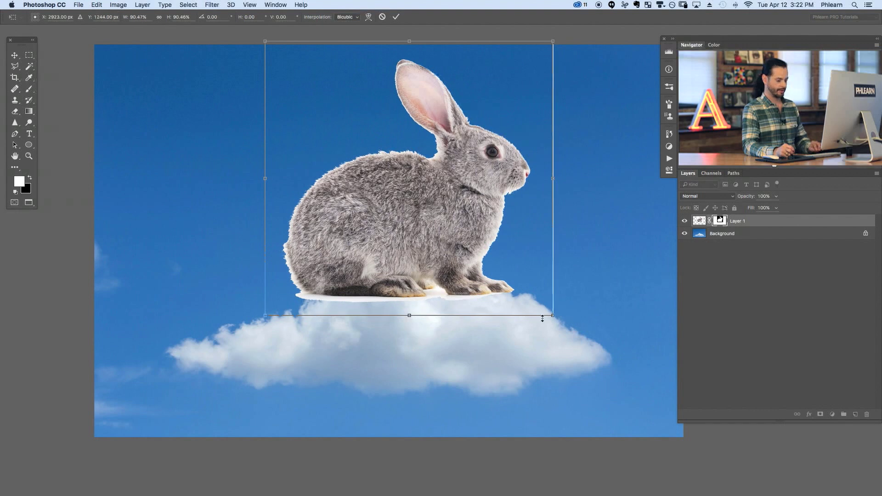
pyautogui.press('Return')
pyautogui.moveTo(486, 281); pyautogui.dragTo(516, 294)
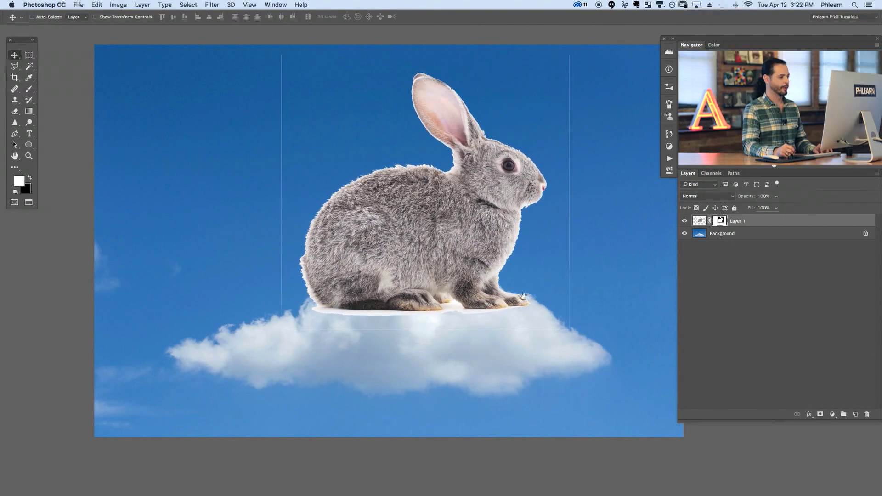
pyautogui.hscroll(3, 523, 297)
pyautogui.scroll(1, 524, 297)
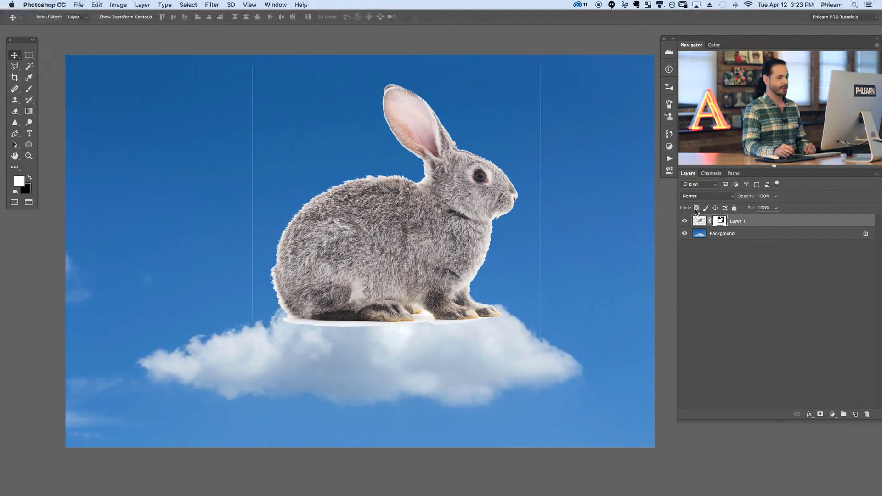
# - Hide the rabbit layer and make the Background layer active
pyautogui.click(684, 221)
pyautogui.click(685, 222)
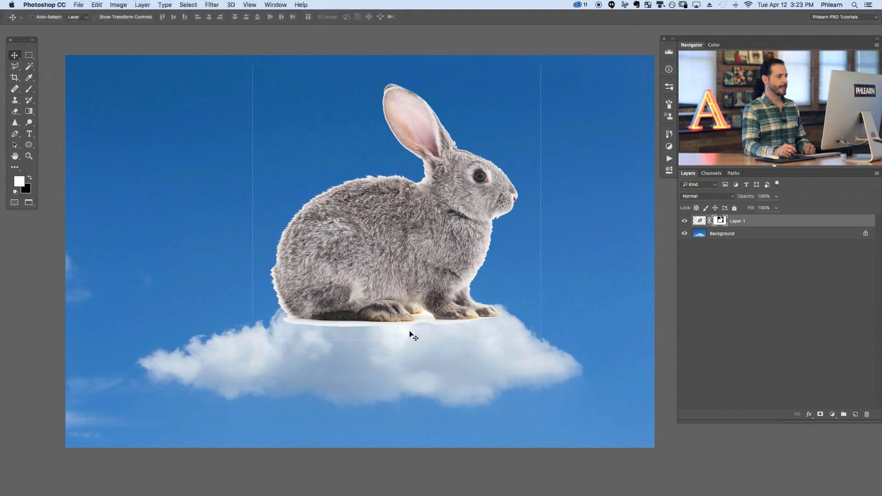
pyautogui.click(684, 221)
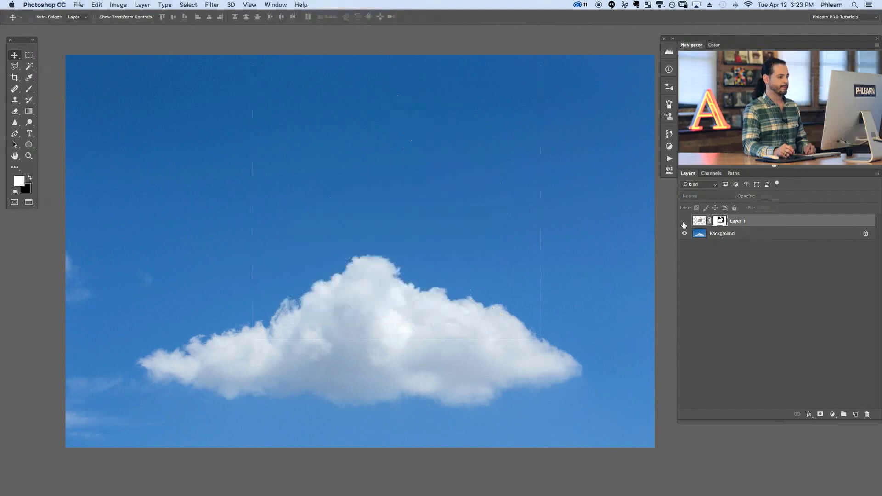
pyautogui.click(700, 235)
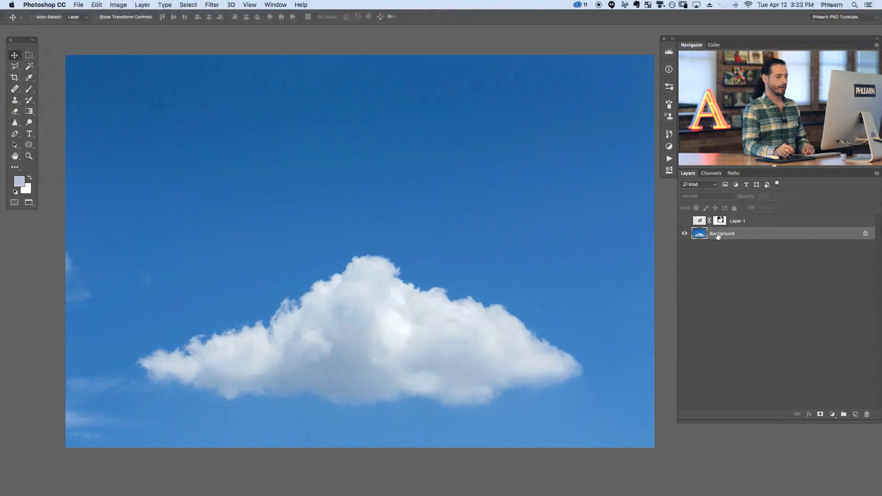
# - Select the cloud with Color Range by sampling its bright area and setting Fuzziness to 111
pyautogui.click(180, 5)
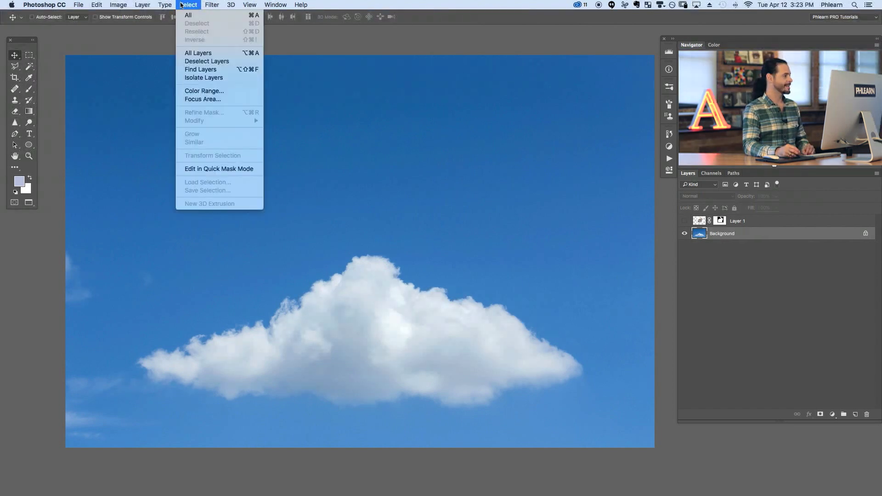
pyautogui.click(207, 91)
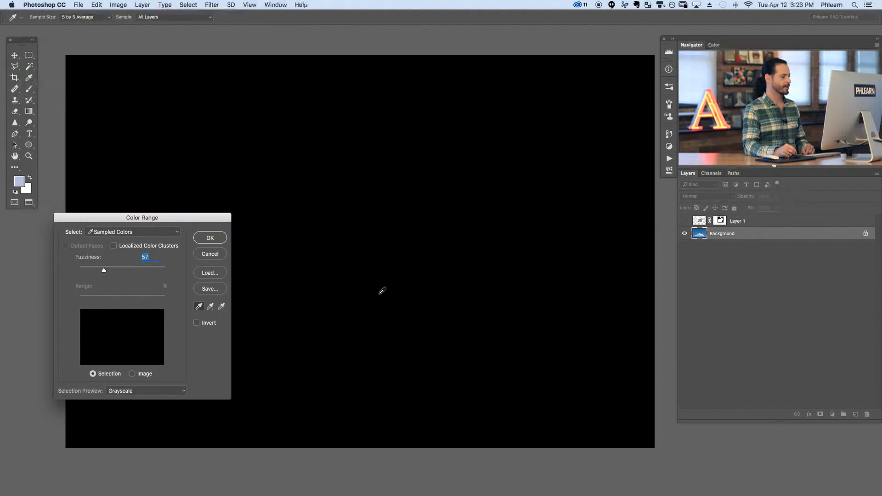
pyautogui.click(383, 292)
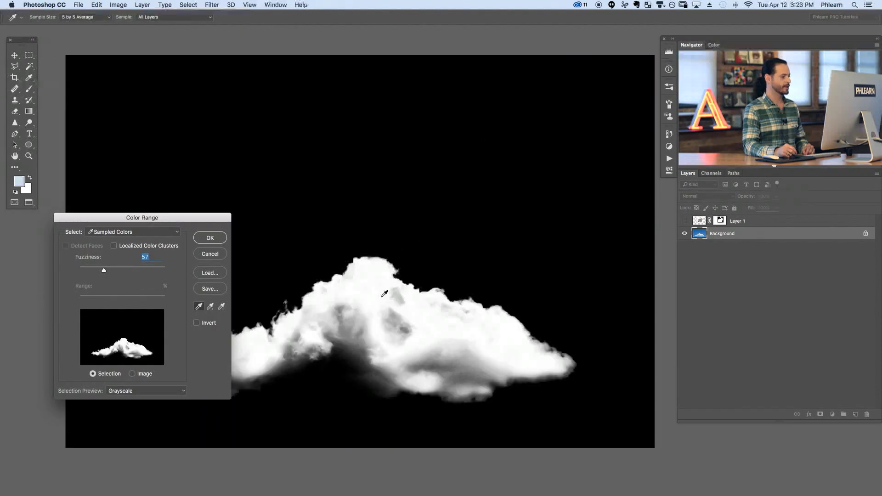
pyautogui.moveTo(373, 284); pyautogui.dragTo(360, 319)
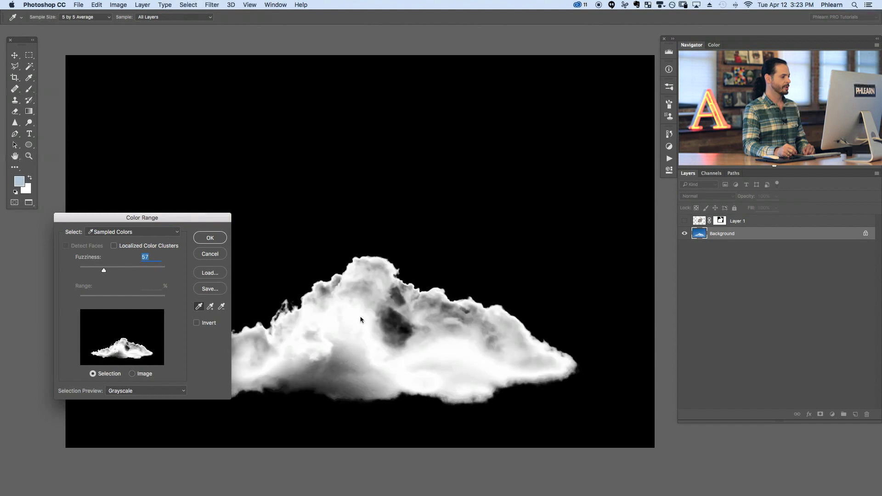
pyautogui.click(377, 304)
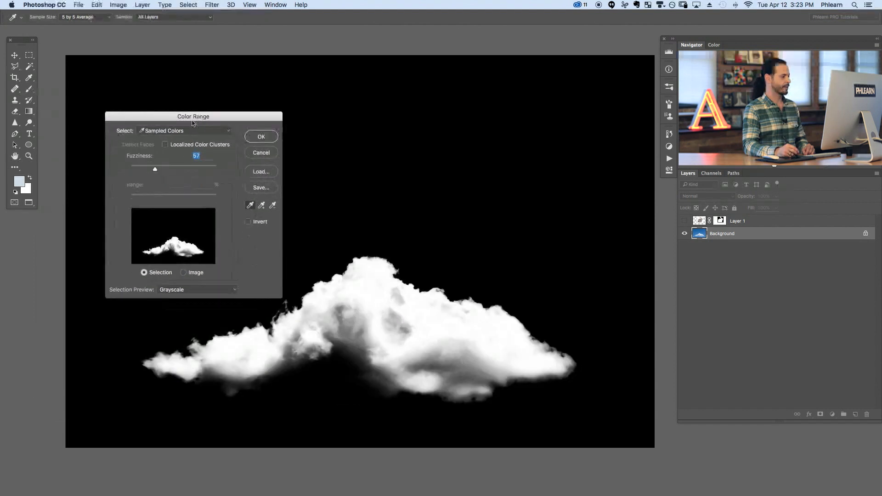
pyautogui.moveTo(168, 168); pyautogui.dragTo(179, 170)
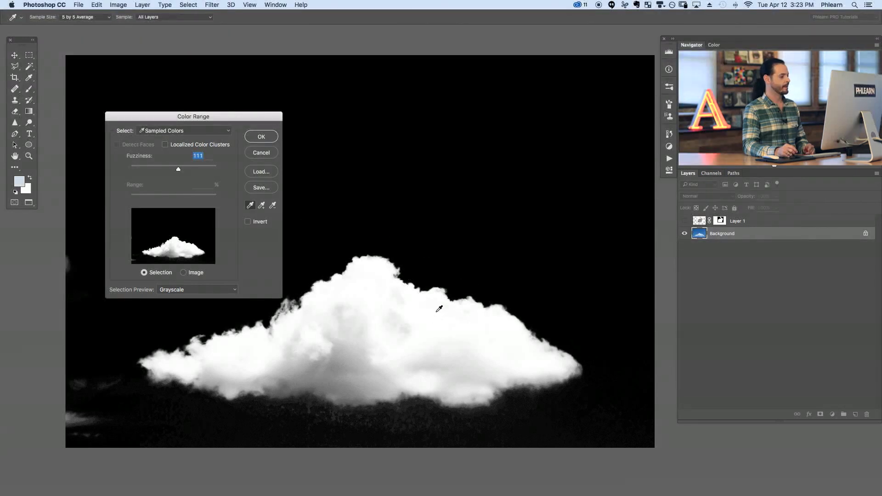
pyautogui.click(261, 137)
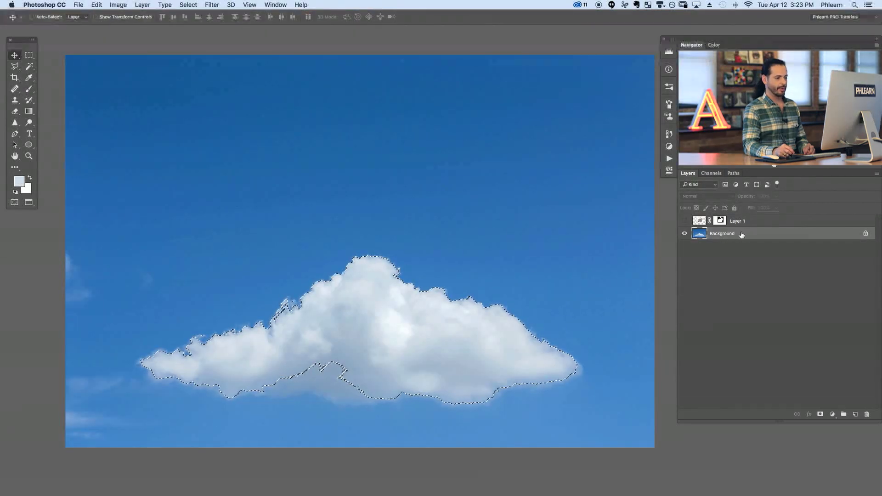
# - Copy the selected cloud from the Background onto its own new layer
pyautogui.click(686, 234)
pyautogui.click(687, 234)
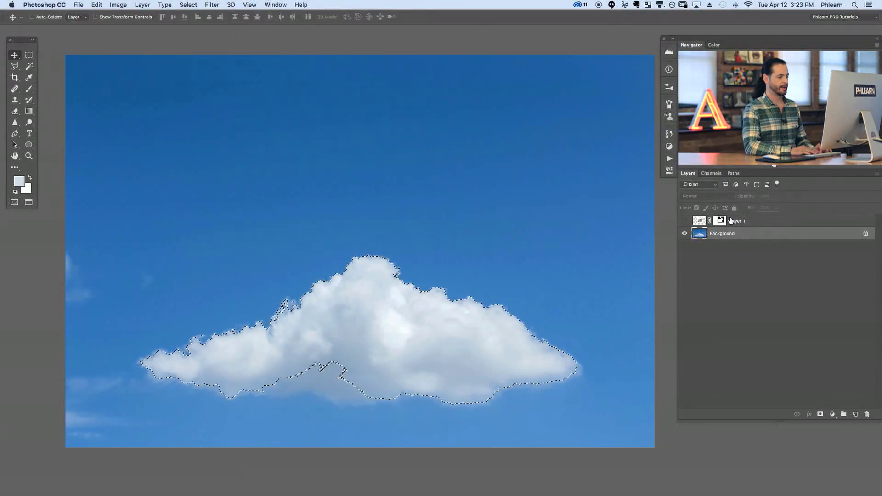
pyautogui.press('super')
pyautogui.press('super+j')
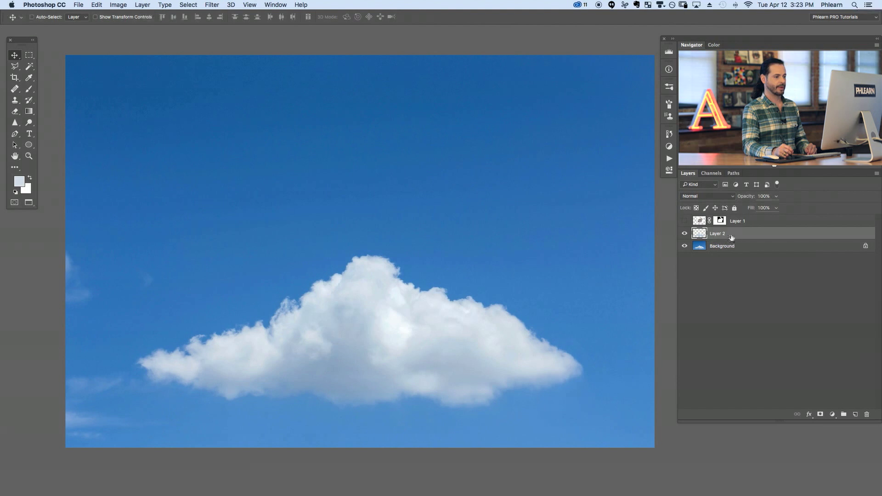
# - Set the copied cloud layer's blending mode to Lighten and move the copy above the original cloud
pyautogui.moveTo(451, 341); pyautogui.dragTo(425, 335)
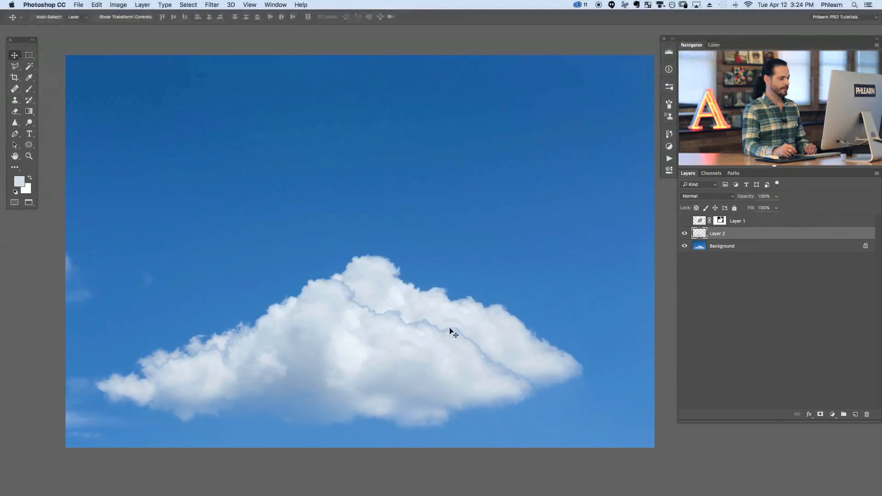
pyautogui.moveTo(456, 355); pyautogui.dragTo(443, 337)
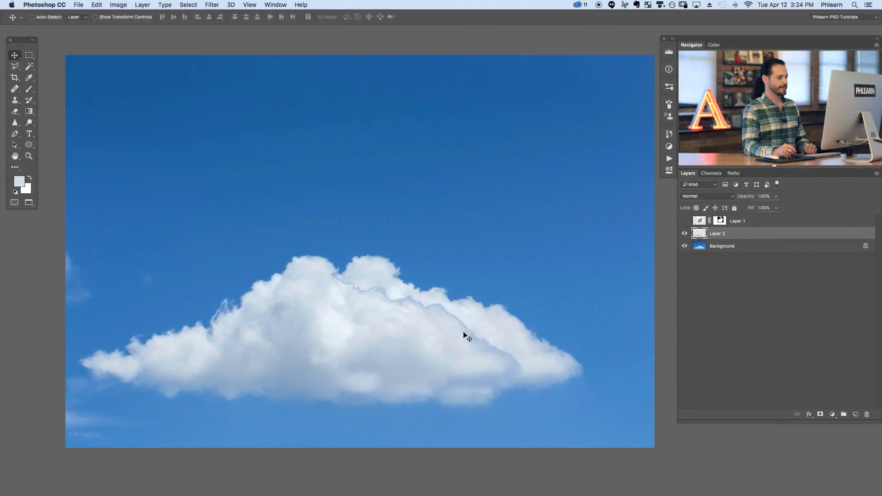
pyautogui.click(696, 196)
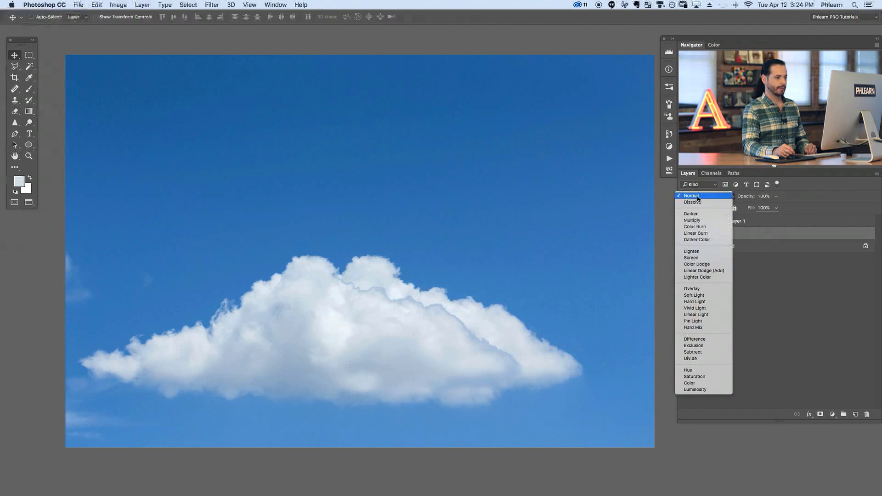
pyautogui.click(699, 251)
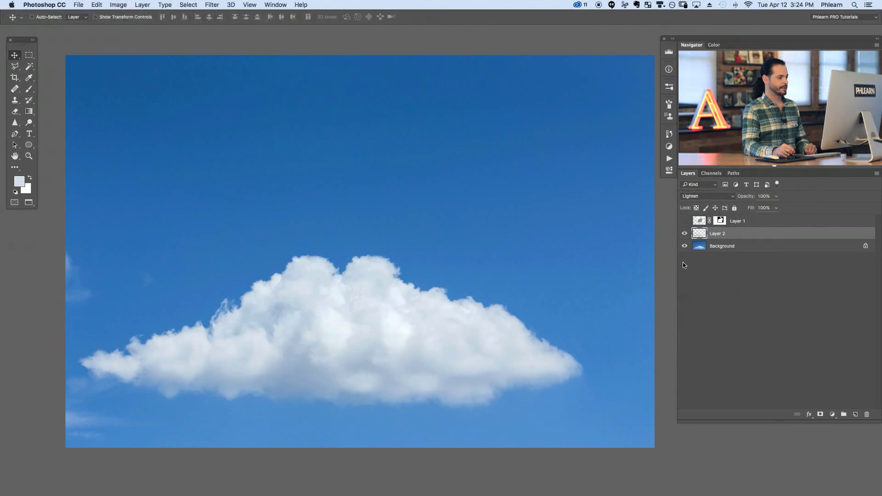
pyautogui.moveTo(498, 337); pyautogui.dragTo(531, 276)
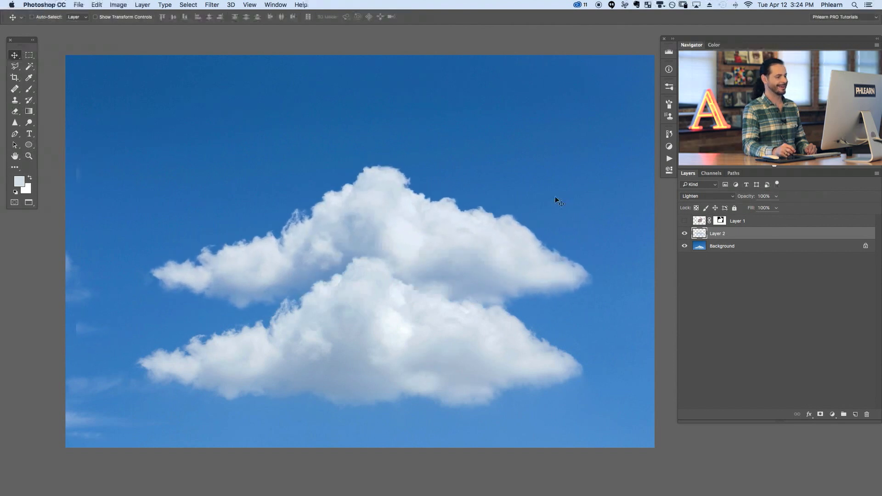
# - Show the rabbit layer again, stack the cloud copy above it, and place the cloud over the rabbit's body
pyautogui.click(684, 222)
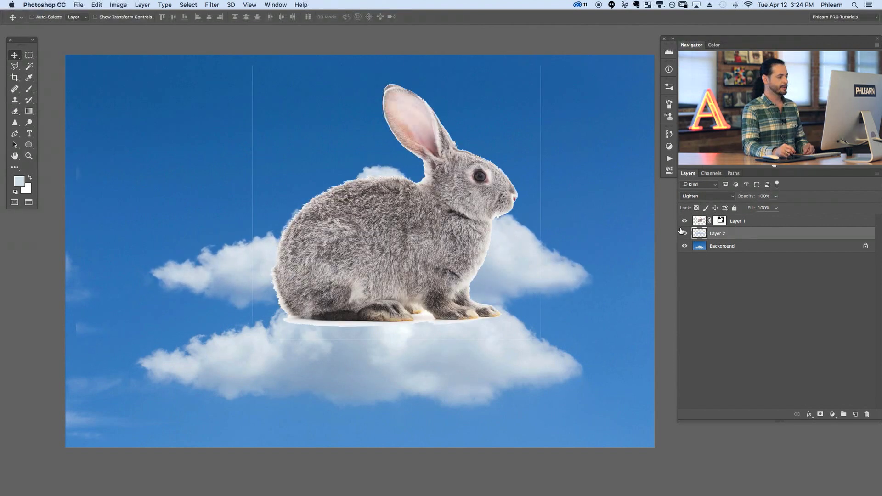
pyautogui.moveTo(561, 278); pyautogui.dragTo(584, 274)
pyautogui.moveTo(740, 235); pyautogui.dragTo(748, 218)
pyautogui.moveTo(537, 263); pyautogui.dragTo(583, 276)
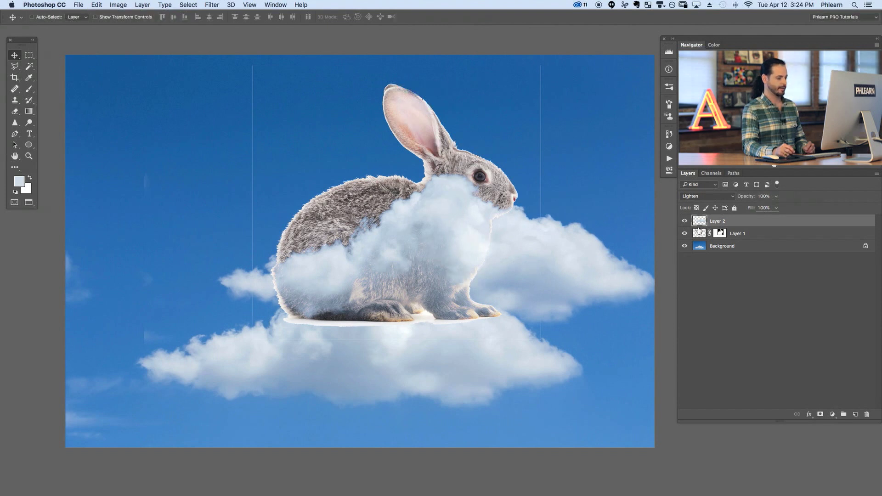
# - Duplicate the cloud layer three times, resizing one with Free Transform, and spread the duplicates over the rabbit's body, head and ear
pyautogui.moveTo(537, 269); pyautogui.dragTo(478, 248)
pyautogui.moveTo(406, 228); pyautogui.dragTo(414, 227)
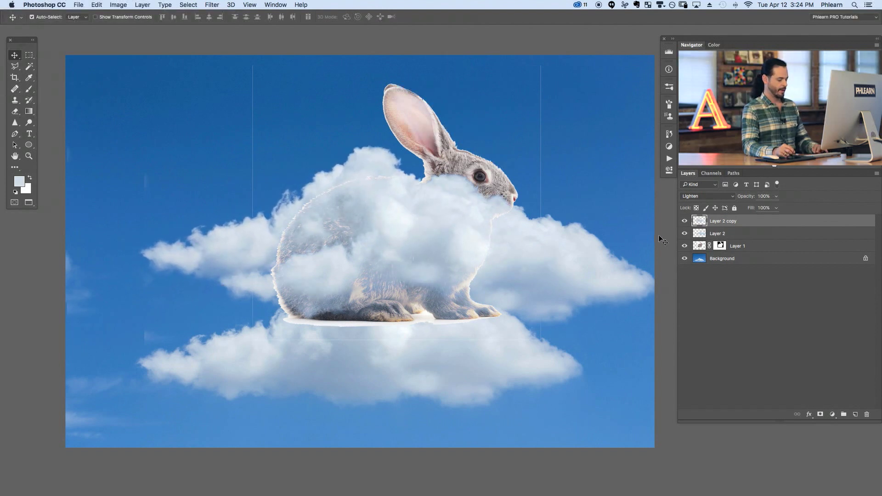
pyautogui.moveTo(508, 276); pyautogui.dragTo(560, 257)
pyautogui.hotkey('ctrl', 't')
pyautogui.moveTo(580, 317); pyautogui.dragTo(559, 305)
pyautogui.press('Return')
pyautogui.moveTo(577, 269); pyautogui.dragTo(514, 255)
pyautogui.moveTo(593, 258); pyautogui.dragTo(435, 239)
pyautogui.moveTo(435, 239); pyautogui.dragTo(435, 239)
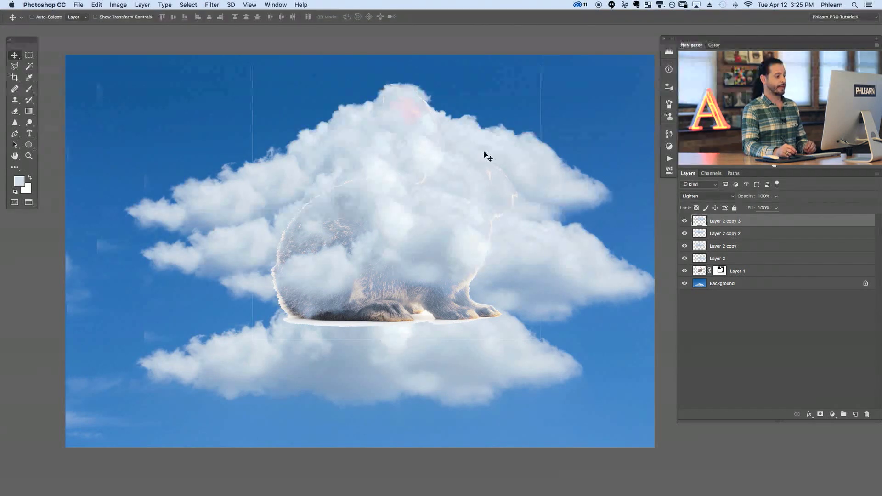
# - Compare the cloud stack with the rabbit hidden and shown, and hide the three duplicate layers so only Layer 2 covers the rabbit
pyautogui.click(684, 271)
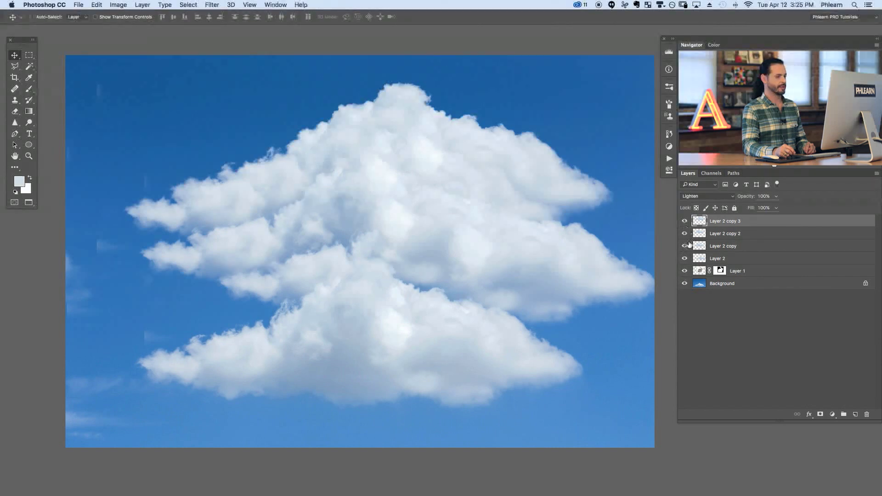
pyautogui.click(685, 258)
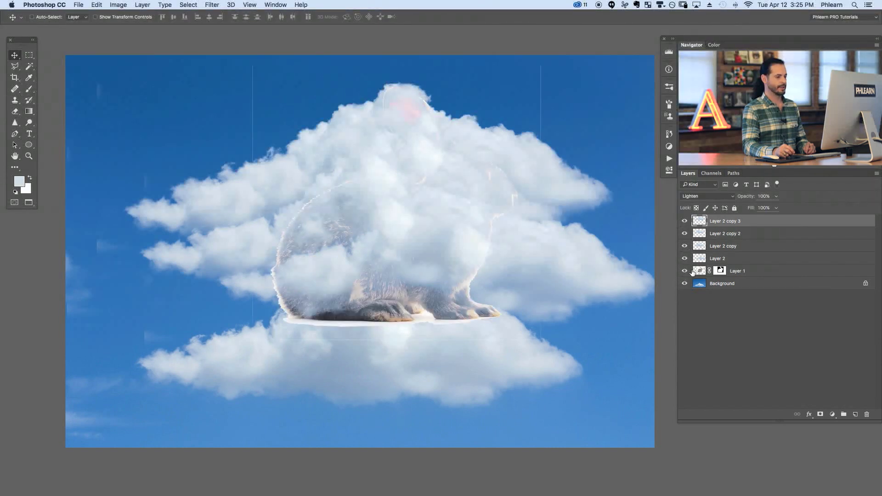
pyautogui.click(741, 271)
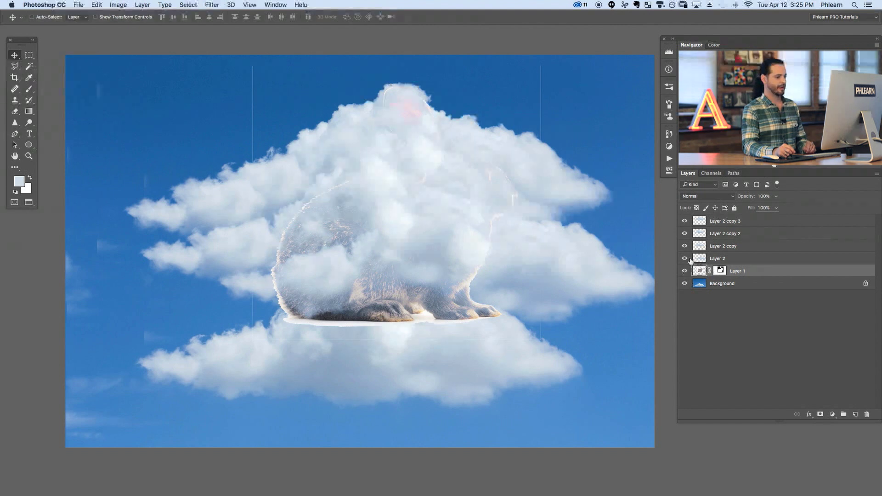
pyautogui.moveTo(685, 247); pyautogui.dragTo(685, 216)
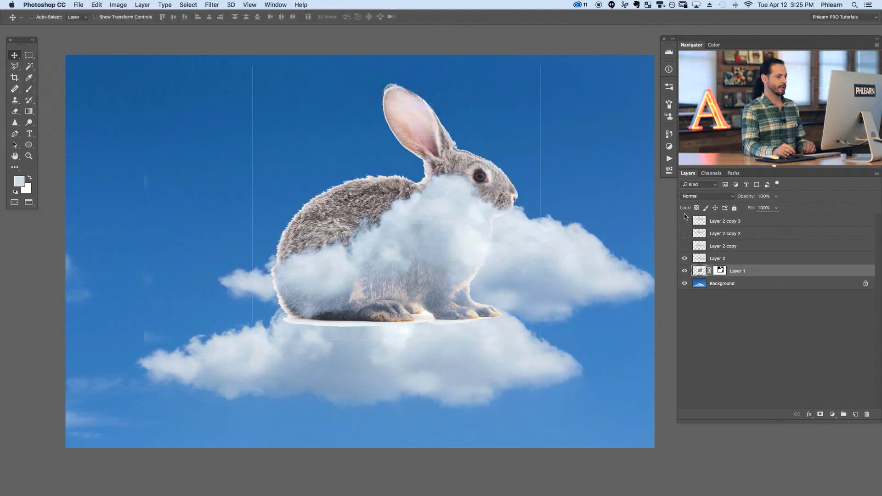
pyautogui.click(685, 259)
pyautogui.click(685, 259)
pyautogui.click(684, 259)
pyautogui.click(685, 259)
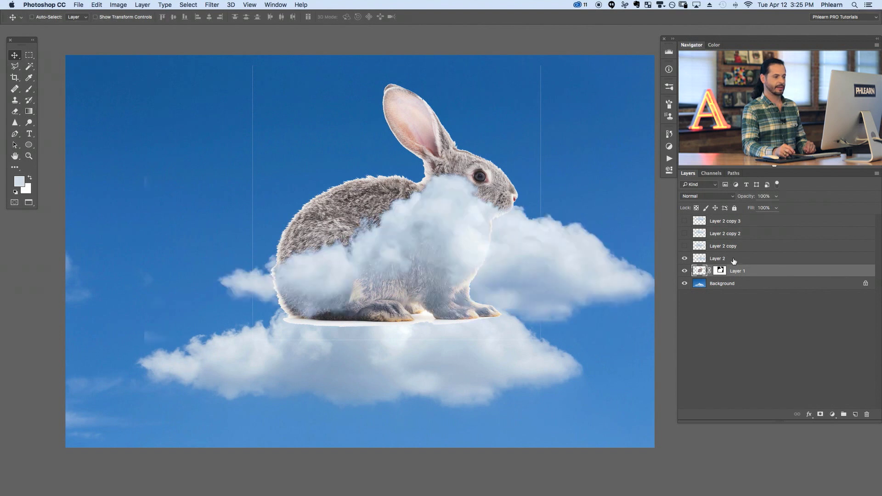
# - Add a layer mask to Layer 2, paint black over the cloud beyond the rabbit's chest, and hide the rabbit layer
pyautogui.hotkey('alt', ']')
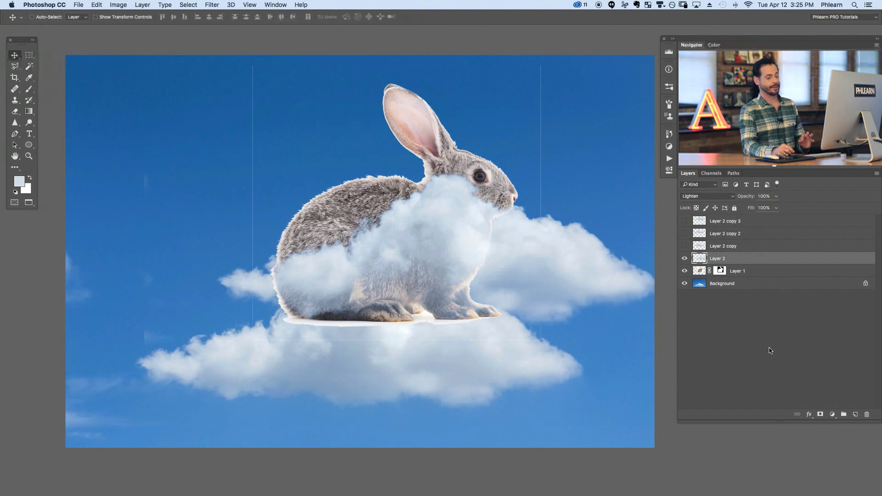
pyautogui.click(821, 415)
pyautogui.press('b')
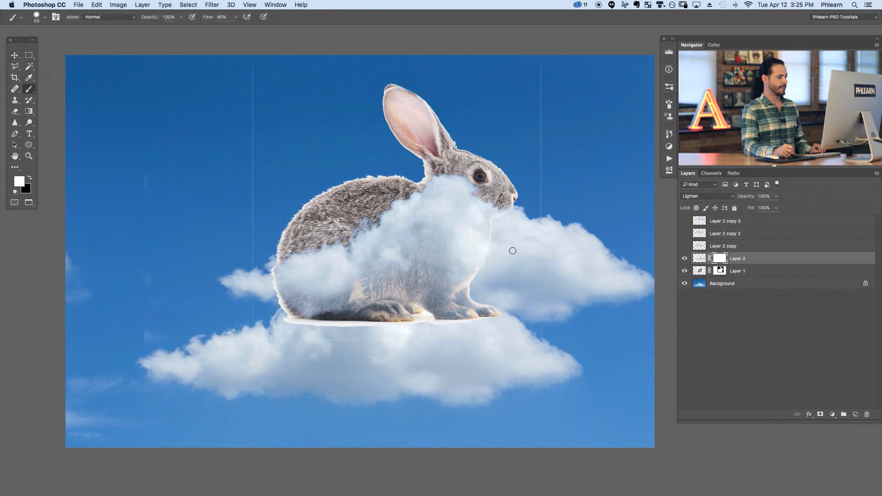
pyautogui.moveTo(504, 238)
pyautogui.mouseDown()
pyautogui.moveTo(533, 247)
pyautogui.moveTo(535, 226)
pyautogui.moveTo(537, 244)
pyautogui.moveTo(516, 236)
pyautogui.moveTo(521, 267)
pyautogui.moveTo(507, 293)
pyautogui.moveTo(534, 270)
pyautogui.moveTo(547, 307)
pyautogui.moveTo(598, 306)
pyautogui.mouseUp()
pyautogui.press('x')
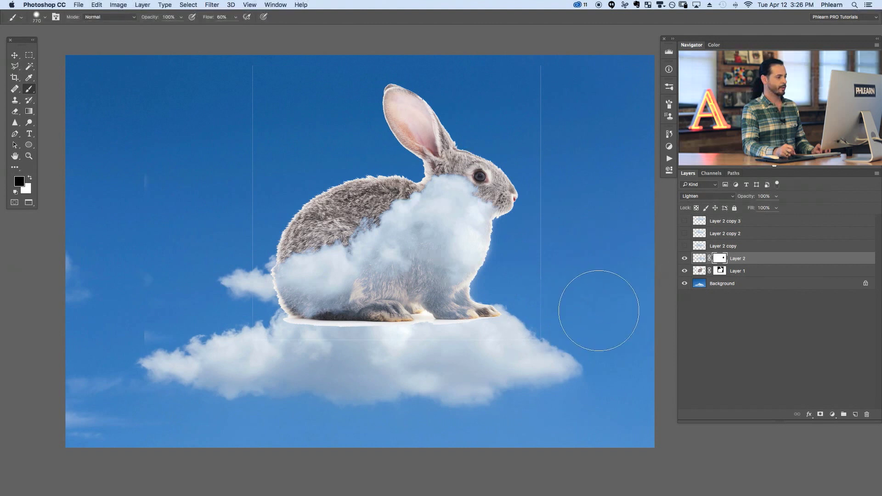
pyautogui.click(685, 271)
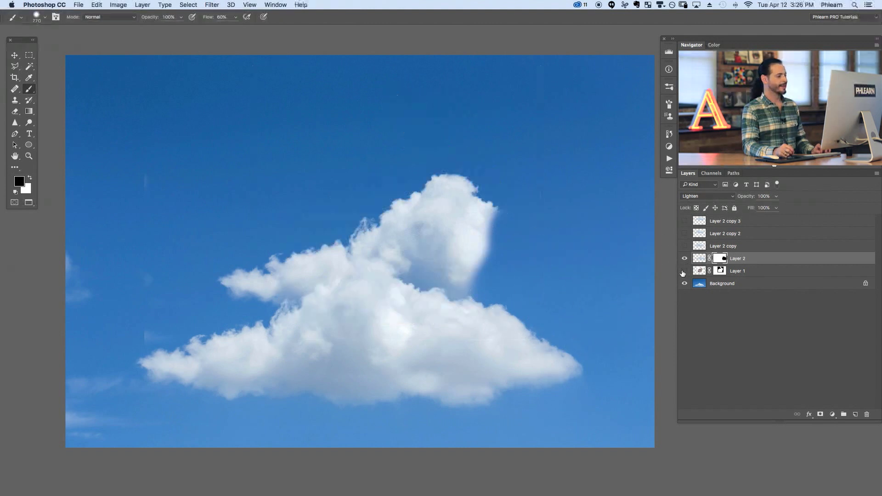
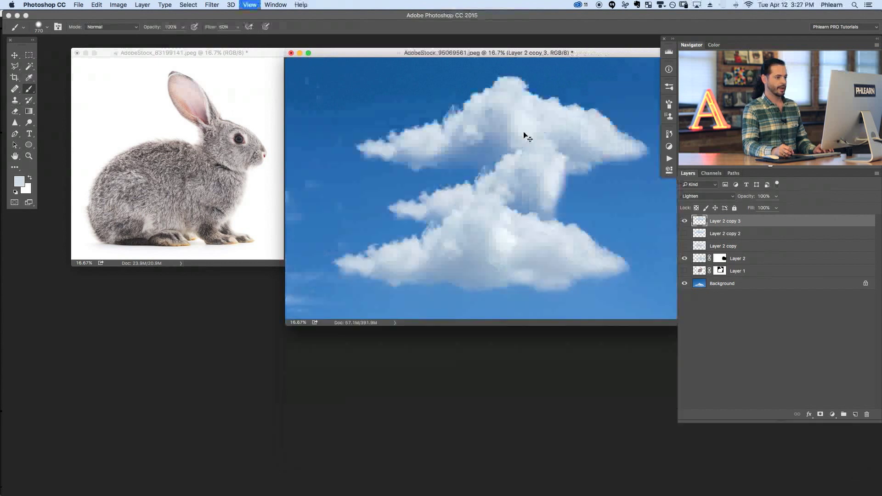
# - Duplicate the Layer 2 copy 3 cloud into a new document
pyautogui.click(684, 222)
pyautogui.click(684, 222)
pyautogui.rightClick(756, 225)
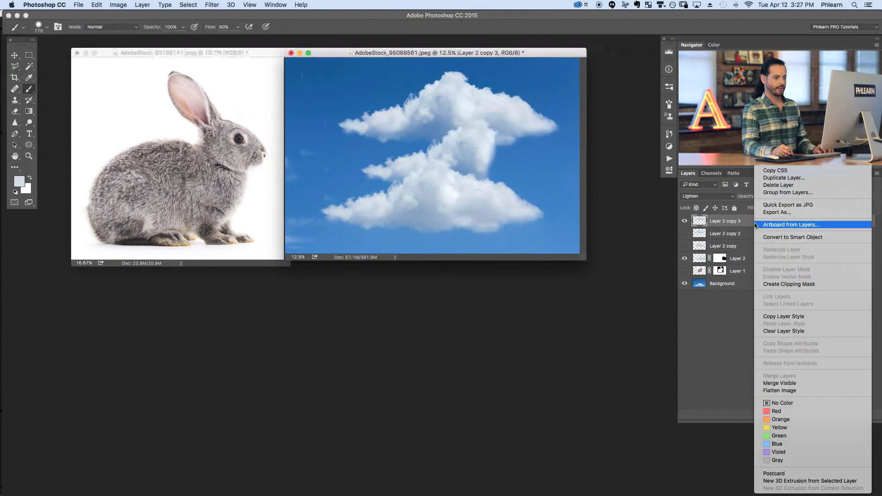
pyautogui.click(784, 178)
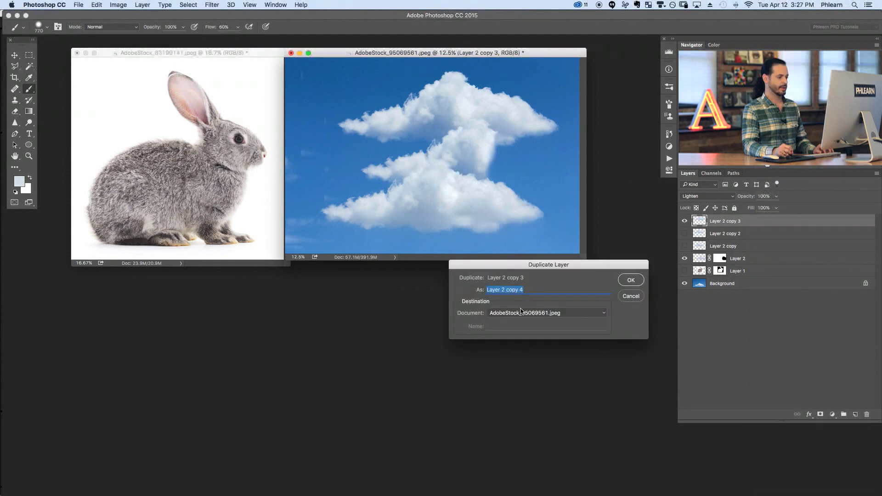
pyautogui.click(521, 312)
pyautogui.click(506, 321)
pyautogui.click(630, 280)
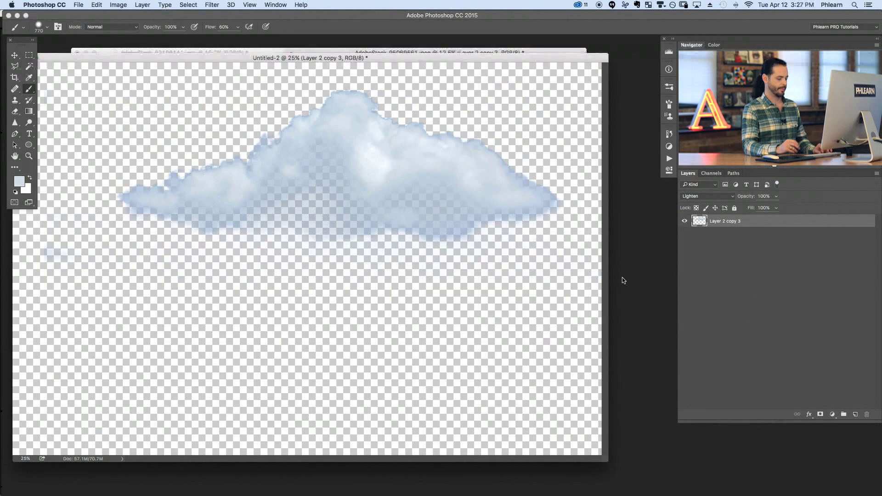
# - Add a white (ffffff) Solid Color fill layer in the new document and place it beneath the cloud layer
pyautogui.press('super+minus')
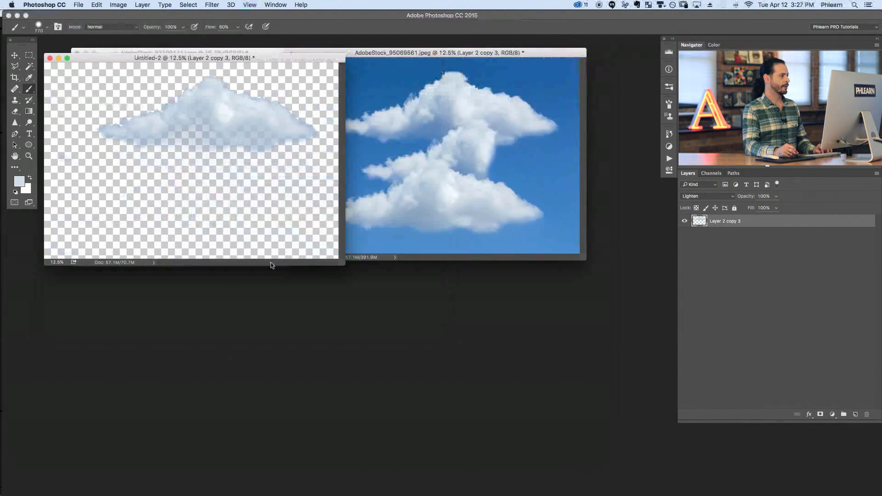
pyautogui.moveTo(298, 59); pyautogui.dragTo(511, 181)
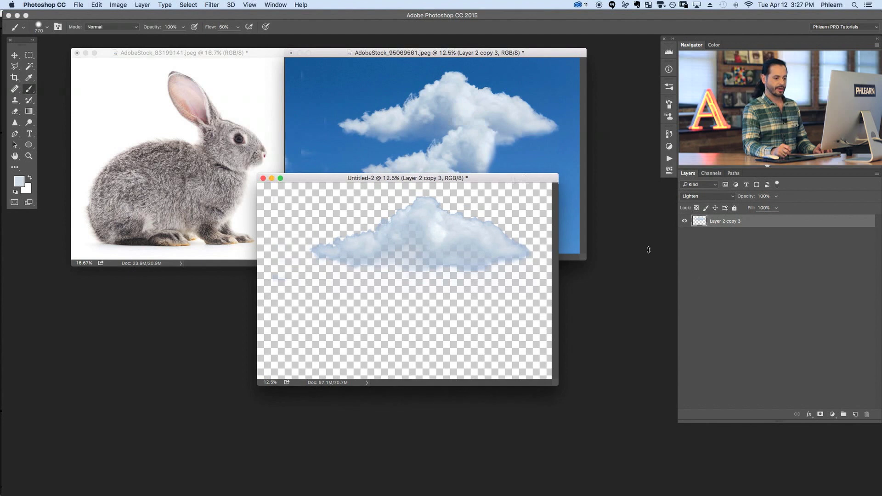
pyautogui.click(832, 415)
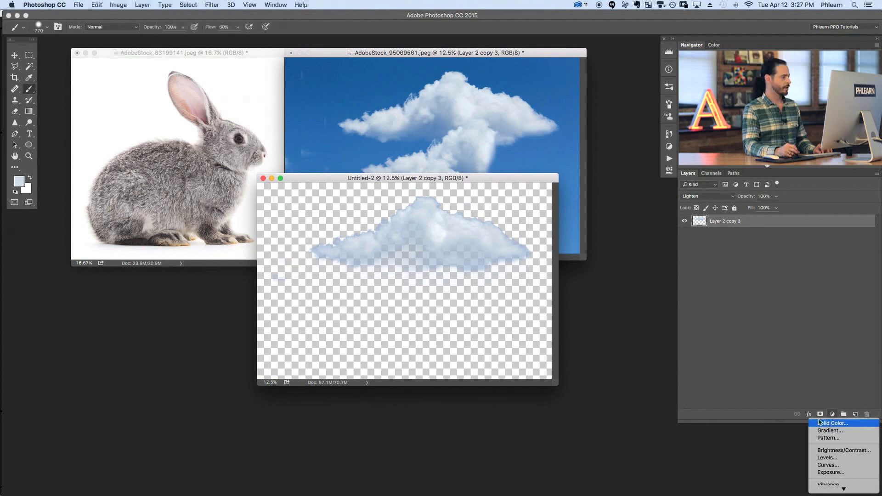
pyautogui.click(837, 418)
pyautogui.moveTo(97, 155); pyautogui.dragTo(78, 118)
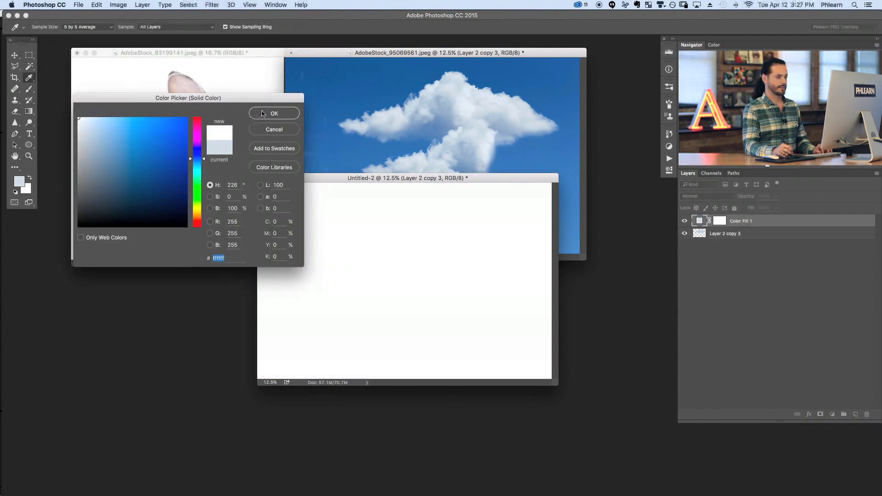
pyautogui.click(274, 113)
pyautogui.moveTo(767, 224); pyautogui.dragTo(760, 241)
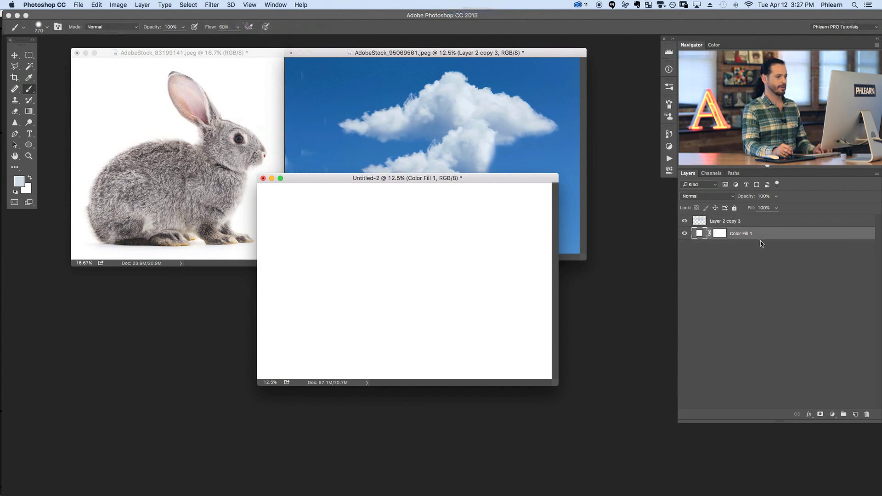
# - Set the cloud layer's blending mode to Normal and move the cloud nearer the middle of the white canvas
pyautogui.click(701, 223)
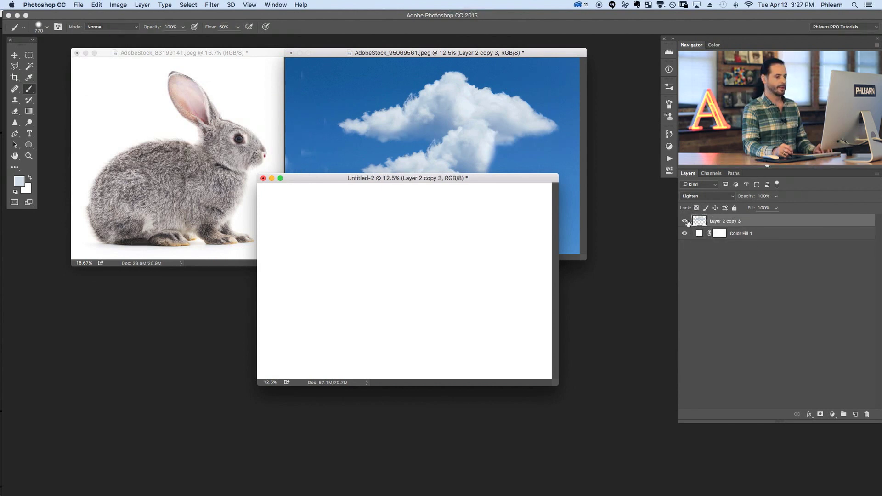
pyautogui.click(740, 233)
pyautogui.click(727, 226)
pyautogui.click(718, 197)
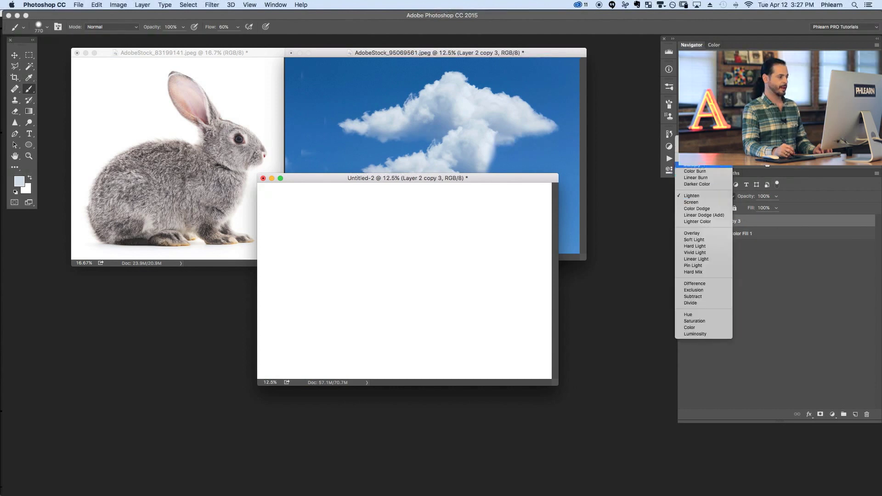
pyautogui.click(694, 166)
pyautogui.moveTo(474, 253)
pyautogui.mouseDown()
pyautogui.moveTo(448, 286)
pyautogui.moveTo(458, 279)
pyautogui.mouseUp()
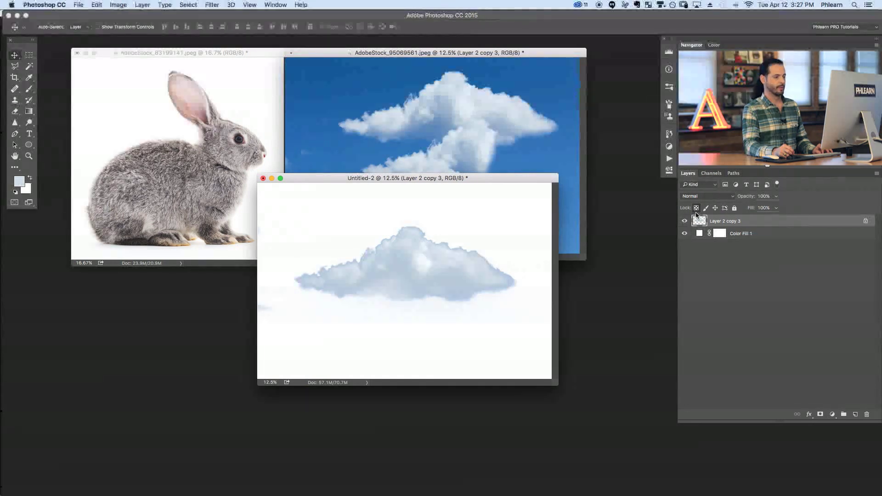
# - With the cloud layer's transparent pixels locked, fill the cloud with Black in Normal mode at 100% opacity
pyautogui.moveTo(435, 284)
pyautogui.mouseDown()
pyautogui.moveTo(418, 299)
pyautogui.moveTo(434, 286)
pyautogui.mouseUp()
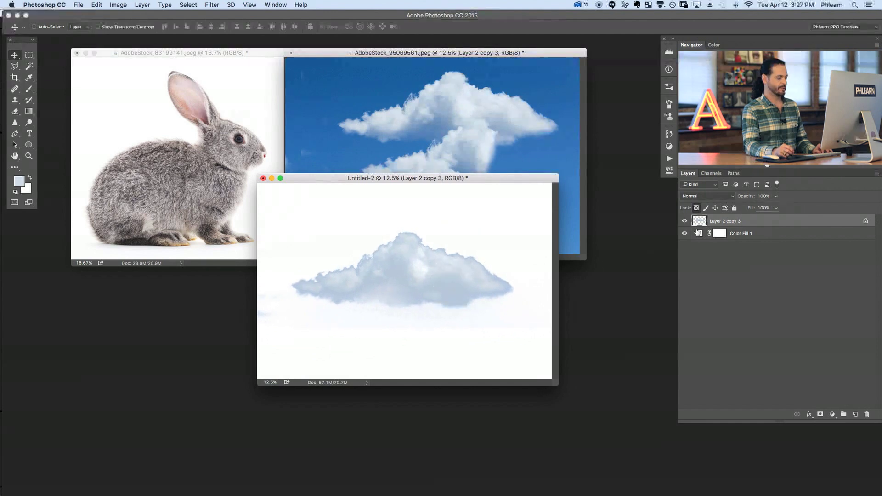
pyautogui.press('i')
pyautogui.hotkey('shift', 'BackSpace')
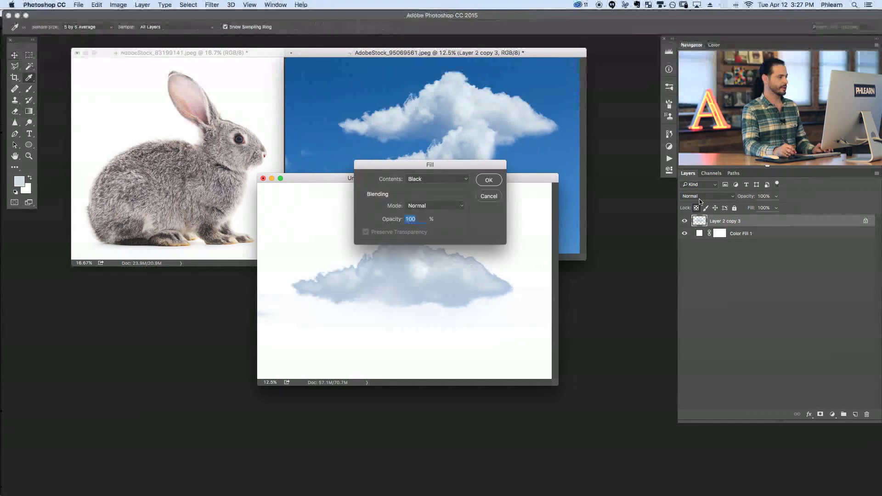
pyautogui.click(489, 181)
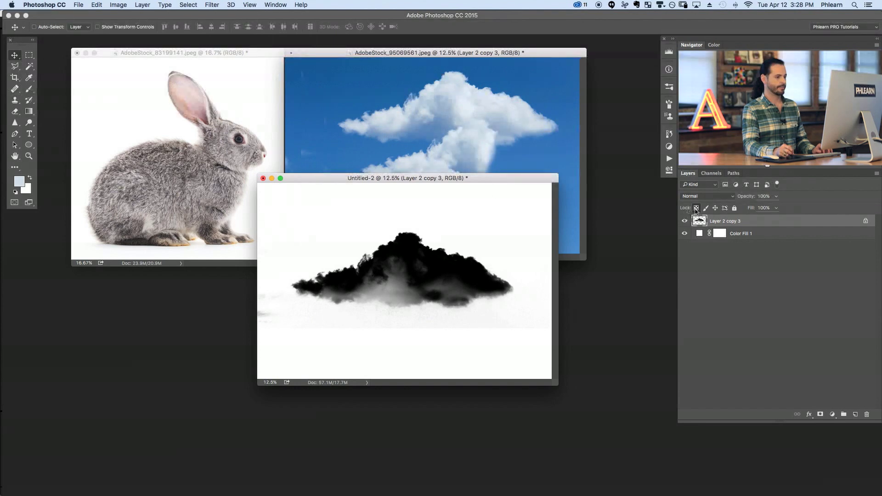
# - Unlock the layer's transparency, erase the faint residue around the black cloud, and reposition the cloud in the middle of the canvas
pyautogui.moveTo(428, 298); pyautogui.dragTo(467, 293)
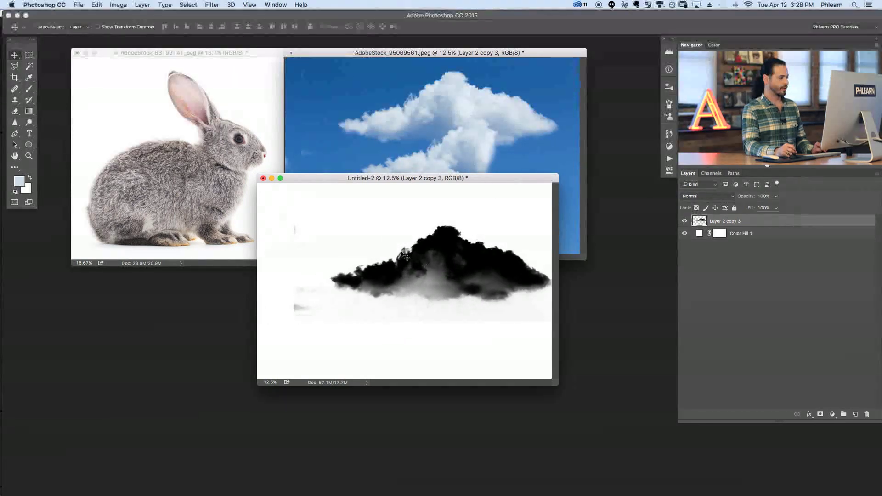
pyautogui.press('e')
pyautogui.moveTo(301, 225); pyautogui.dragTo(327, 235)
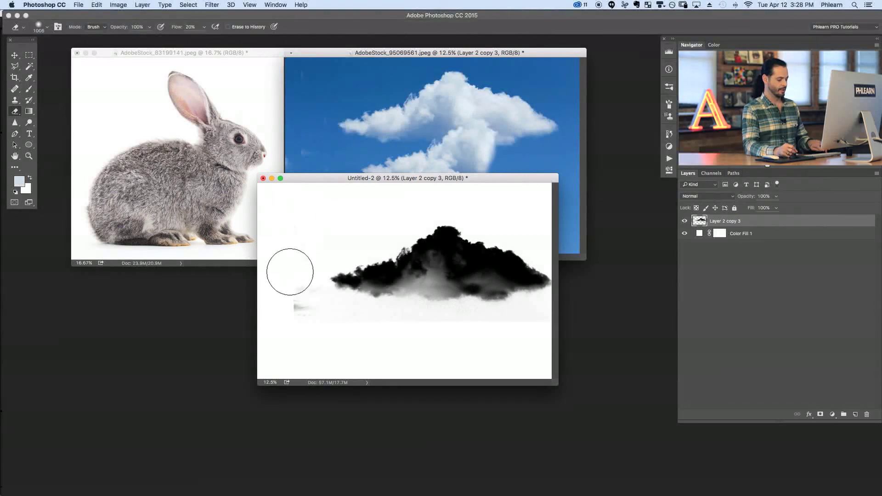
pyautogui.moveTo(280, 311)
pyautogui.mouseDown()
pyautogui.moveTo(302, 299)
pyautogui.moveTo(426, 343)
pyautogui.moveTo(517, 330)
pyautogui.moveTo(496, 332)
pyautogui.moveTo(524, 305)
pyautogui.mouseUp()
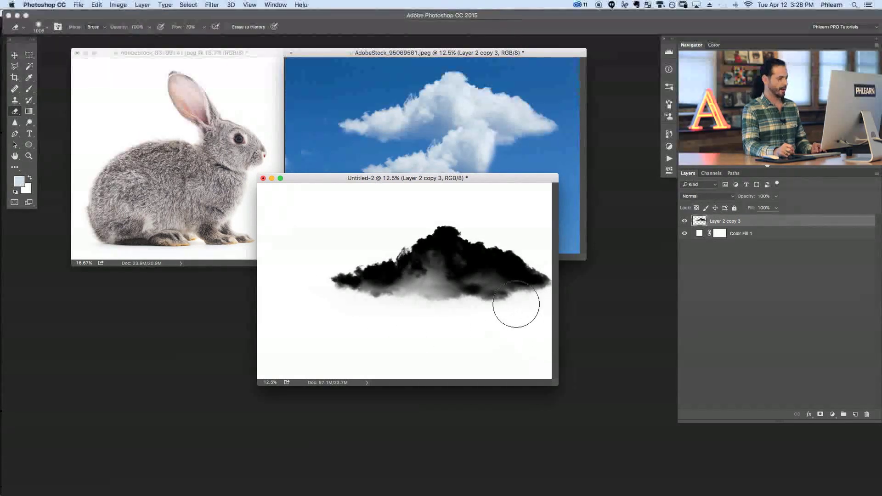
pyautogui.press('v')
pyautogui.moveTo(456, 286); pyautogui.dragTo(336, 292)
pyautogui.press('e')
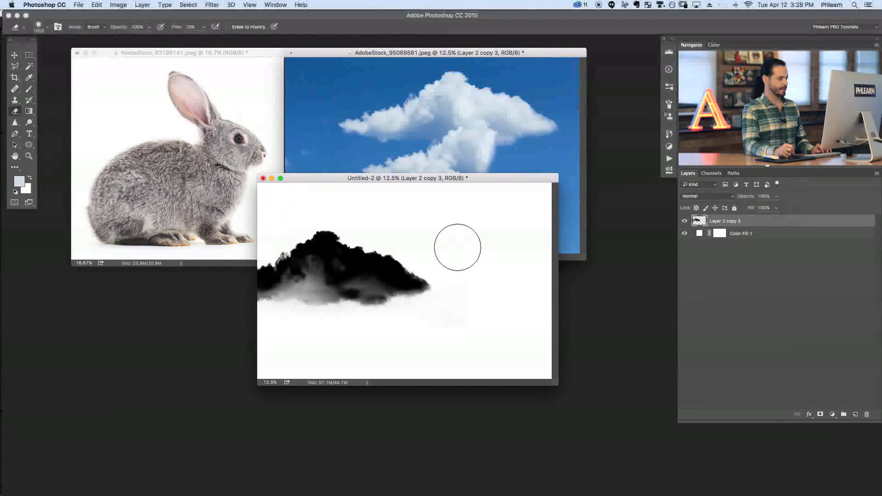
pyautogui.press('v')
pyautogui.moveTo(408, 299); pyautogui.dragTo(492, 303)
# - Crop the new document closer around the black cloud
pyautogui.moveTo(496, 182); pyautogui.dragTo(545, 205)
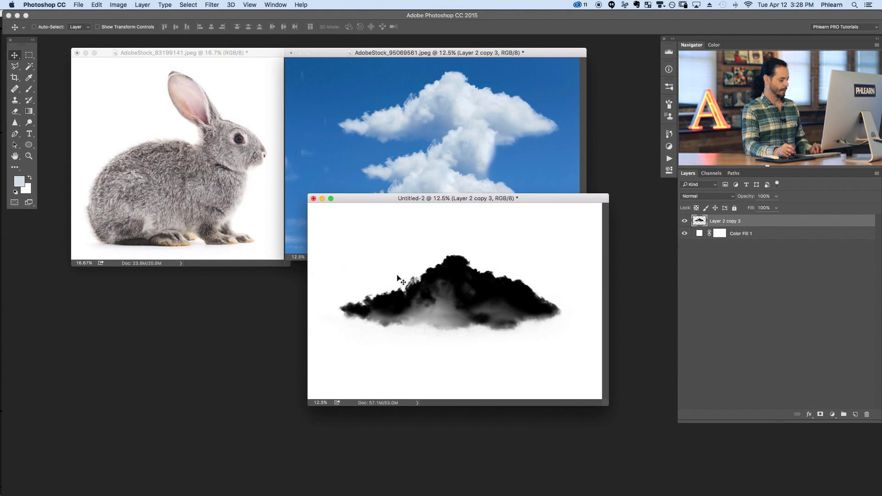
pyautogui.press('c')
pyautogui.moveTo(317, 213); pyautogui.dragTo(588, 371)
pyautogui.press('Return')
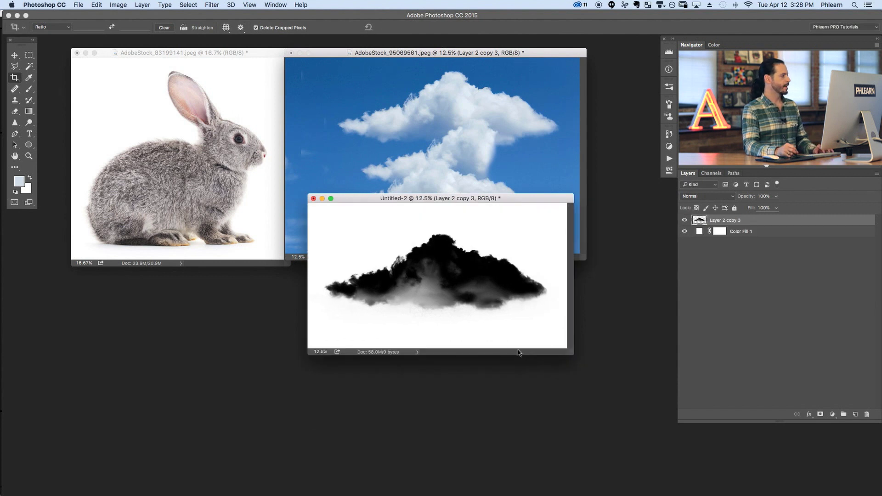
# - Define the black cloud as a brush preset named Cloud
pyautogui.click(96, 4)
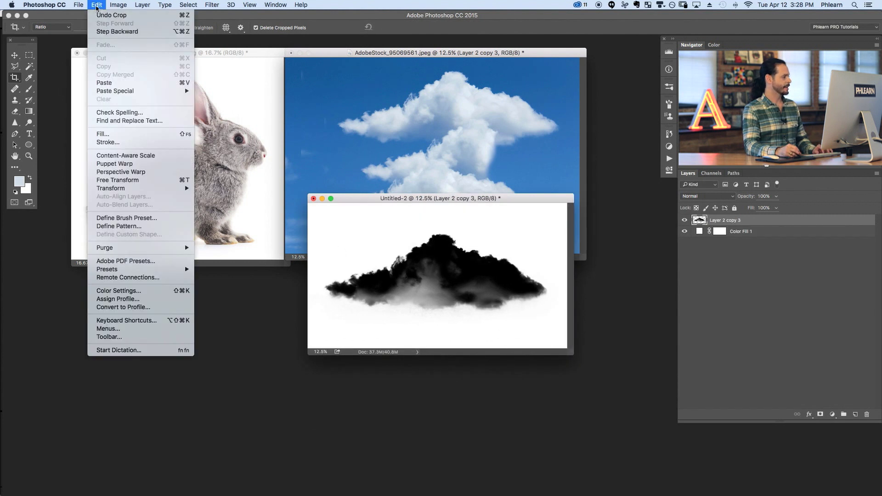
pyautogui.click(145, 219)
pyautogui.write('Cloud')
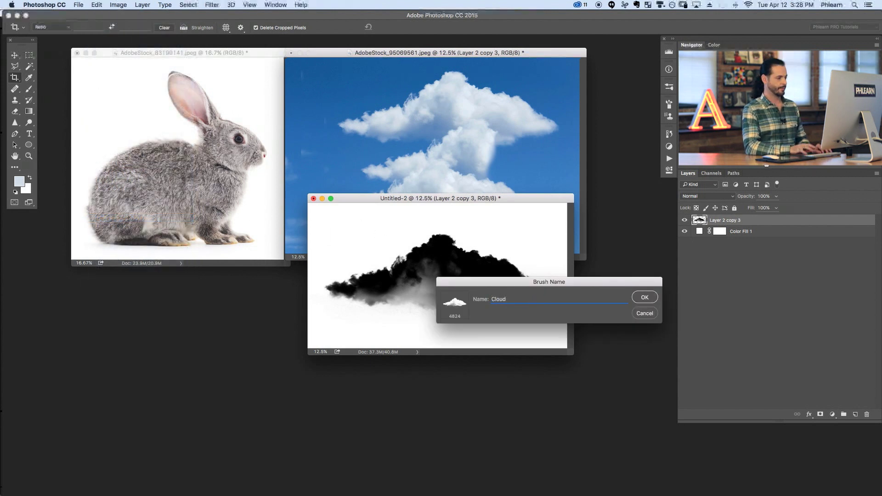
pyautogui.press('Return')
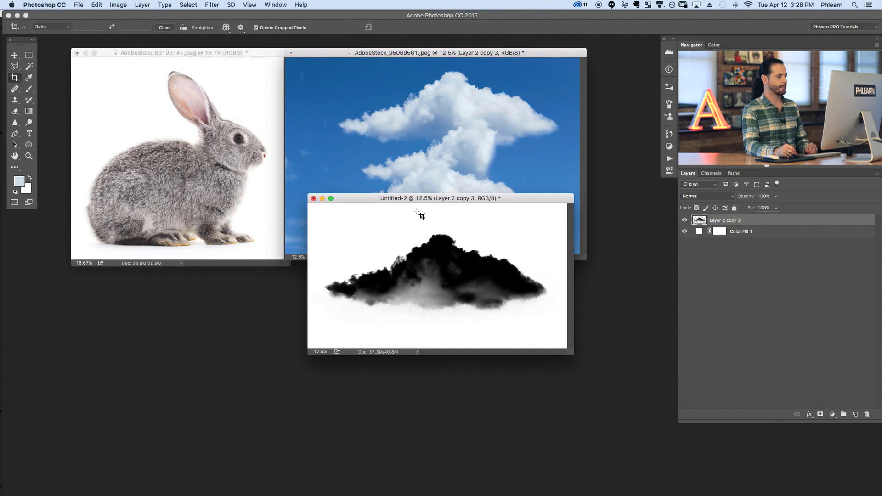
# - Move the black cloud document aside and return to the blue sky document in full-screen mode
pyautogui.moveTo(431, 205); pyautogui.dragTo(245, 293)
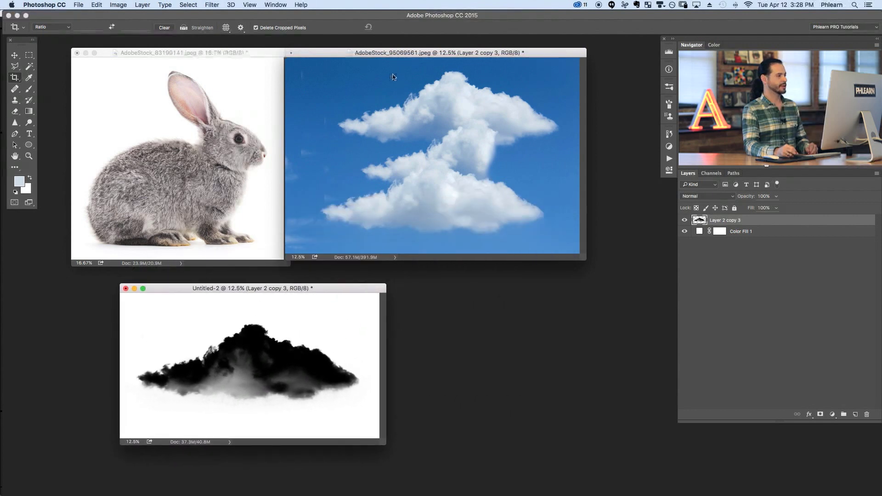
pyautogui.click(416, 54)
pyautogui.press('f')
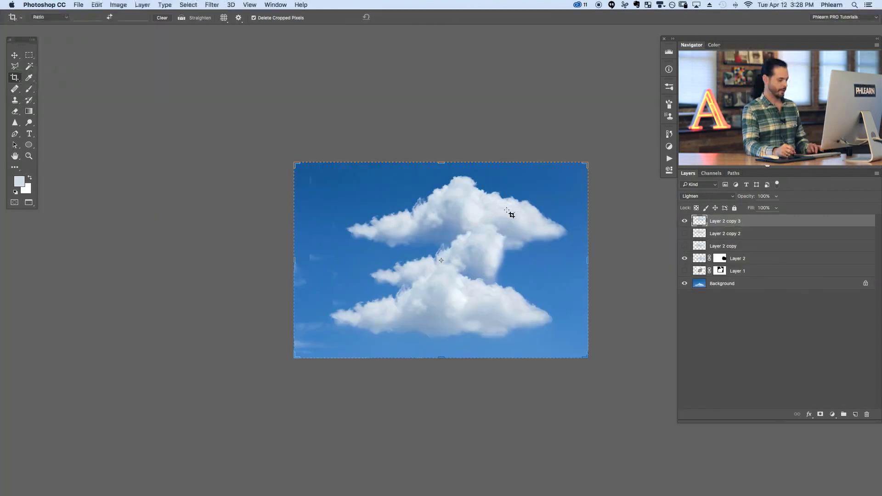
# - Choose the 4824 px Cloud brush preset for the Brush tool, and hide Layer 2 copy 3 and Layer 2
pyautogui.press('b')
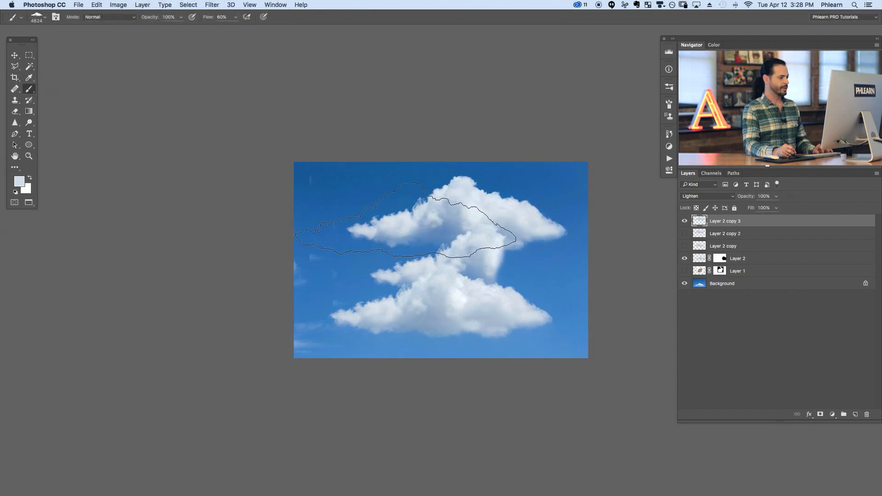
pyautogui.rightClick(421, 214)
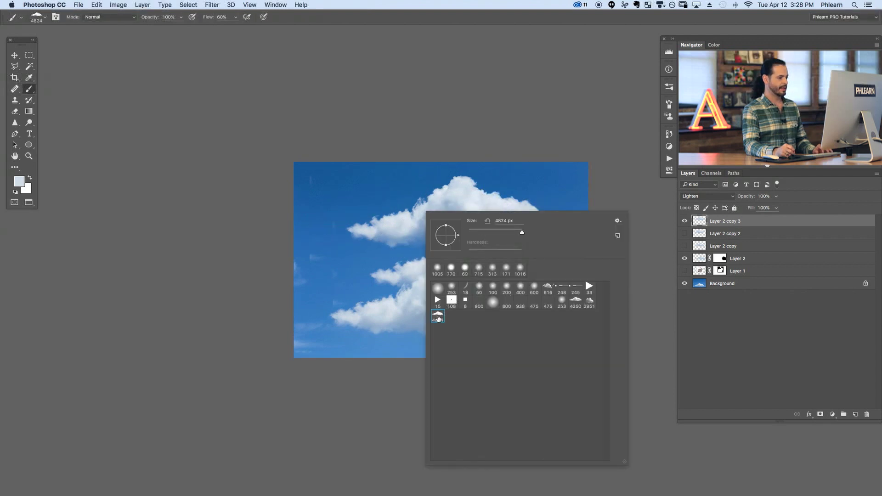
pyautogui.click(422, 277)
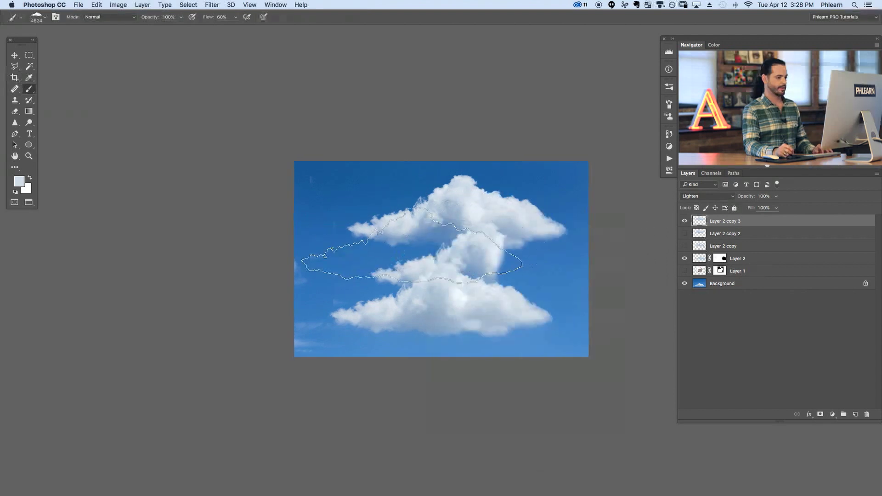
pyautogui.click(685, 221)
pyautogui.click(685, 259)
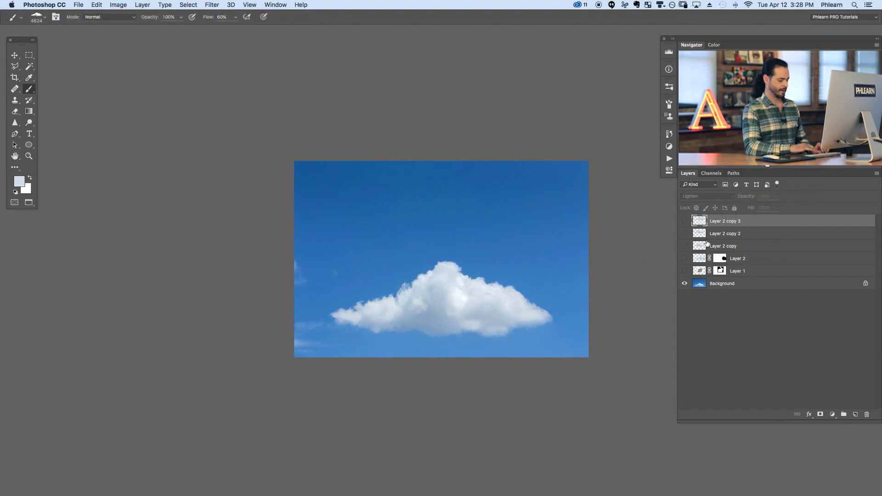
# - Stamp a white test cloud on a new layer above the others, undo it, and set the brush flow to 100%
pyautogui.press('super+shift+alt+n')
pyautogui.press('d')
pyautogui.press('x')
pyautogui.click(427, 209)
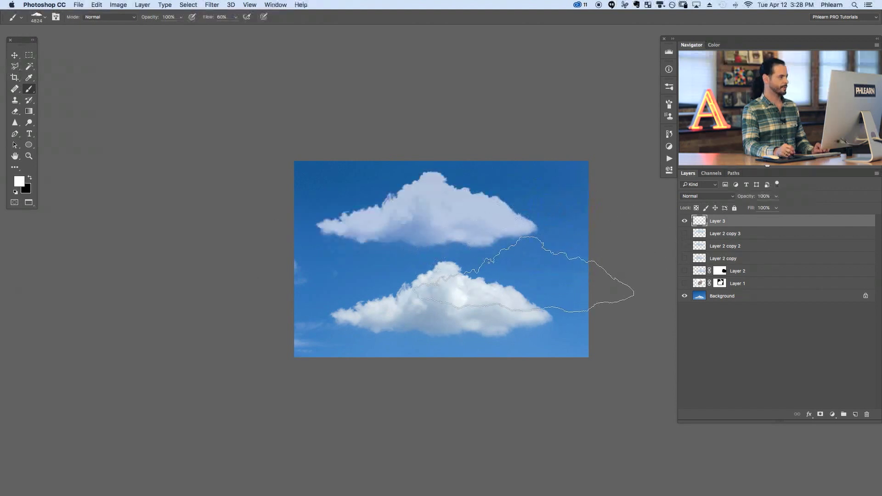
pyautogui.press('super+z')
pyautogui.hotkey('shift', '0')
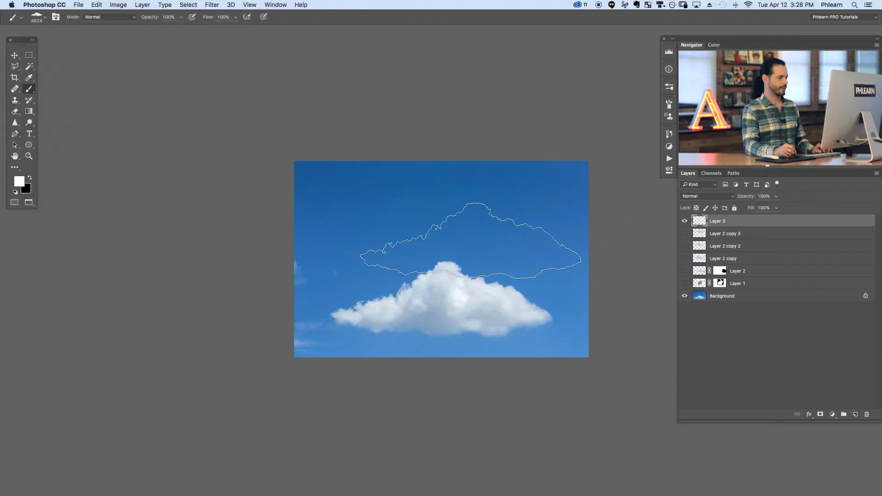
# - Stamp several overlapping white clouds across the sky with the Cloud brush, and delete the test layer
pyautogui.click(446, 211)
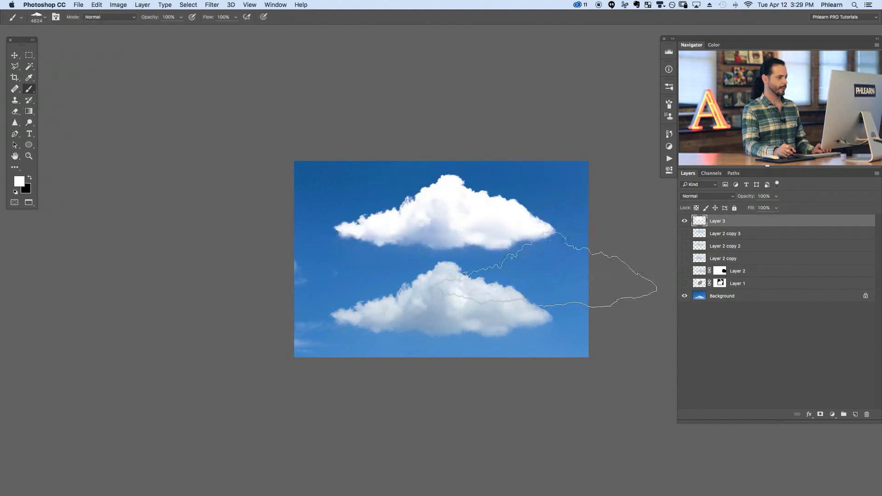
pyautogui.press('super+z')
pyautogui.click(407, 239)
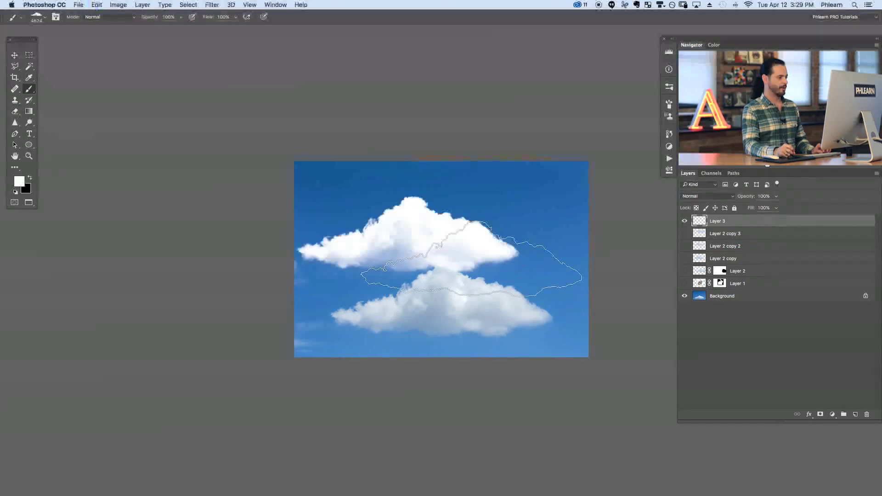
pyautogui.click(480, 286)
pyautogui.click(476, 310)
pyautogui.click(401, 319)
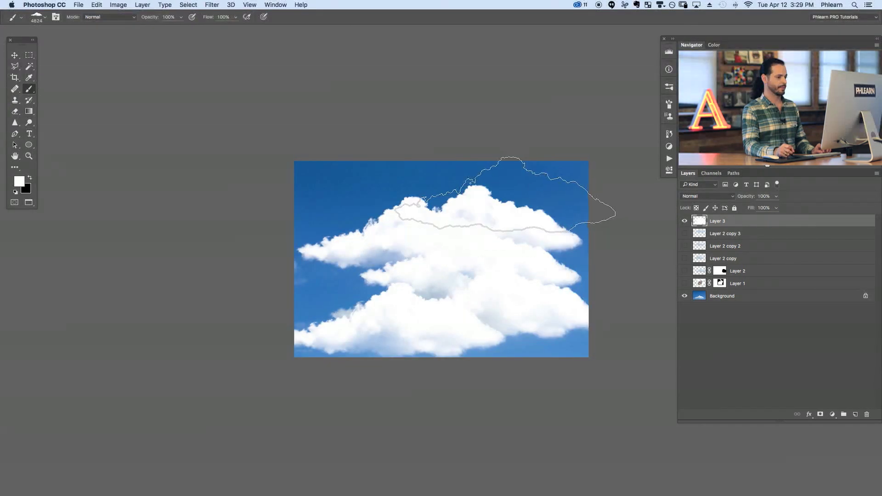
pyautogui.press('BackSpace')
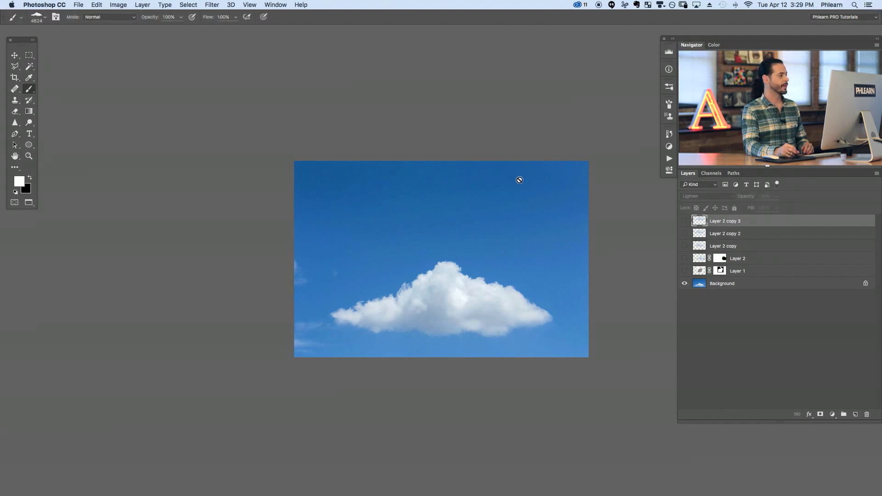
pyautogui.click(273, 5)
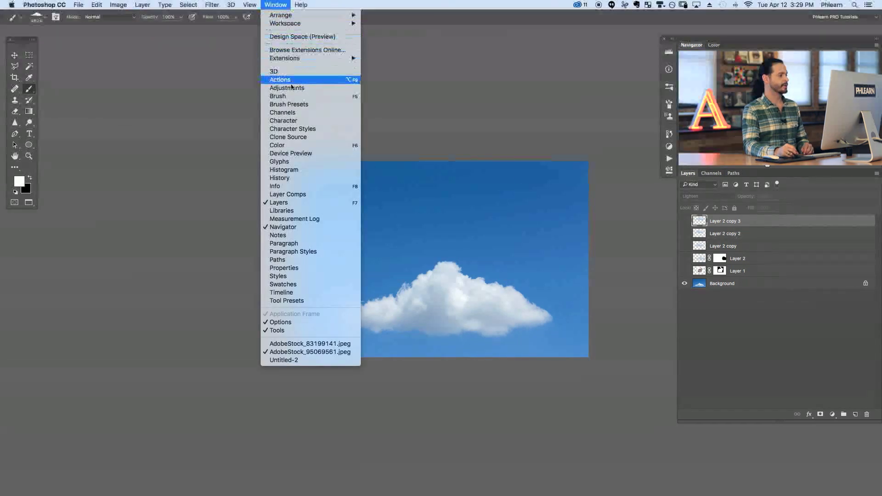
pyautogui.click(298, 98)
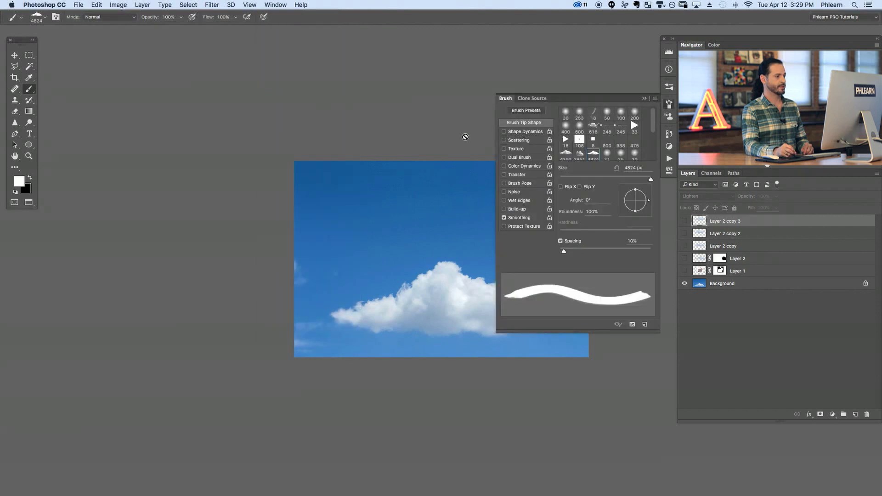
pyautogui.click(654, 101)
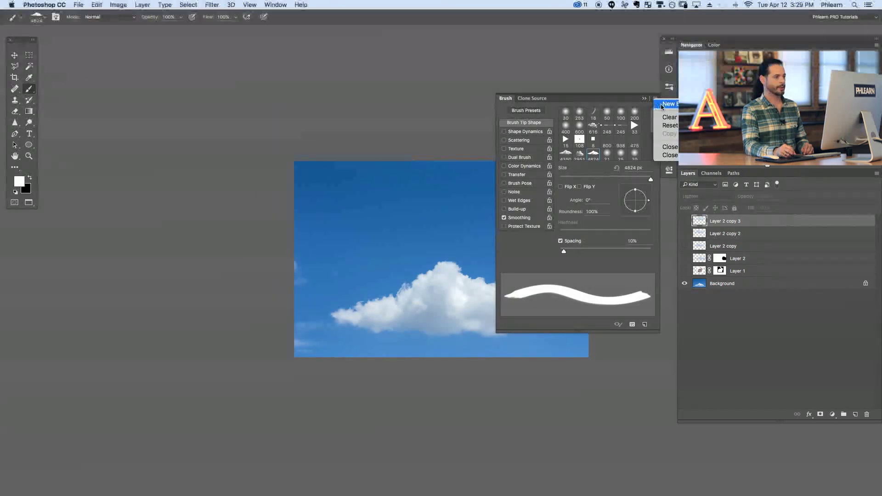
pyautogui.click(580, 105)
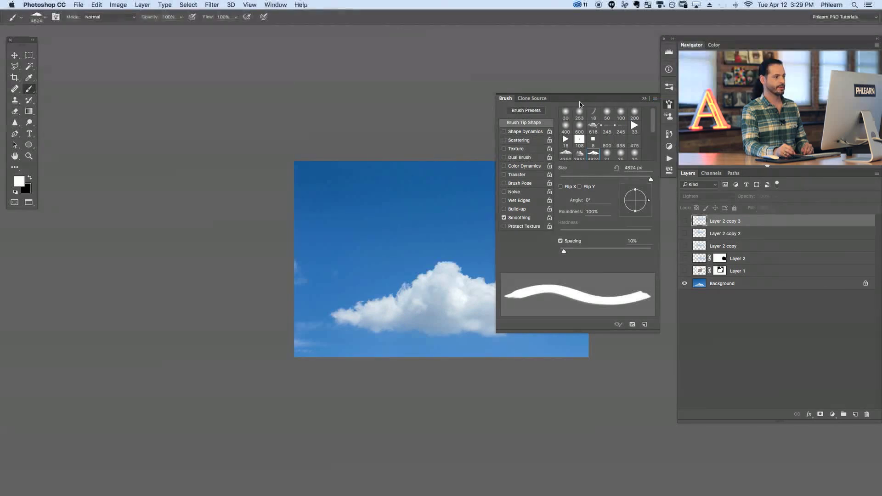
pyautogui.click(669, 115)
# - Load Phlearn Cloud Brushes.abr from the Brush folder of the 4.12 Cloud Images project into the brush presets
pyautogui.click(274, 4)
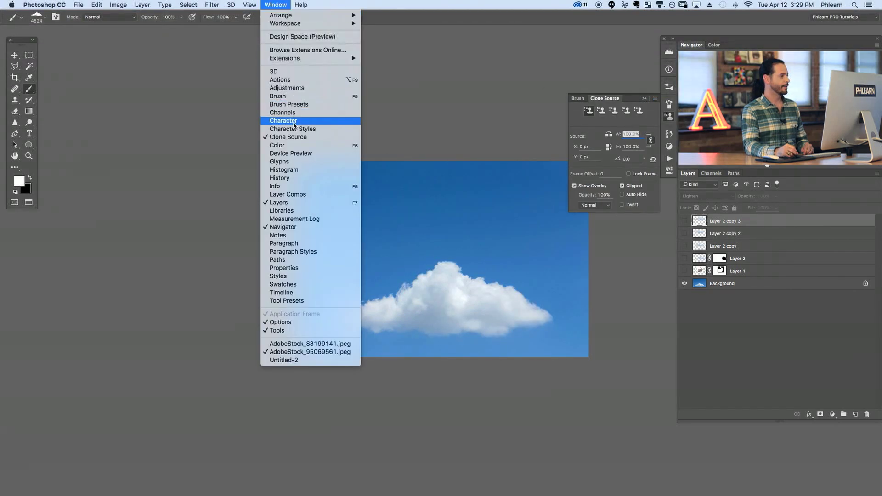
pyautogui.click(539, 129)
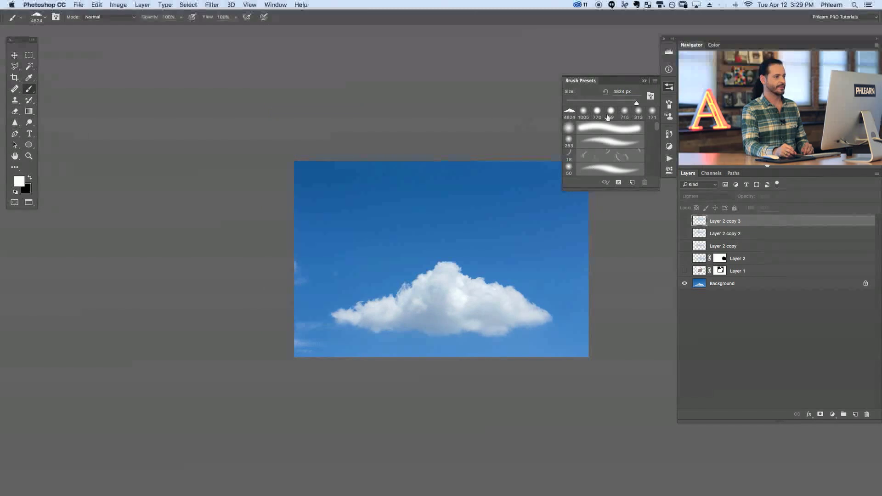
pyautogui.click(656, 82)
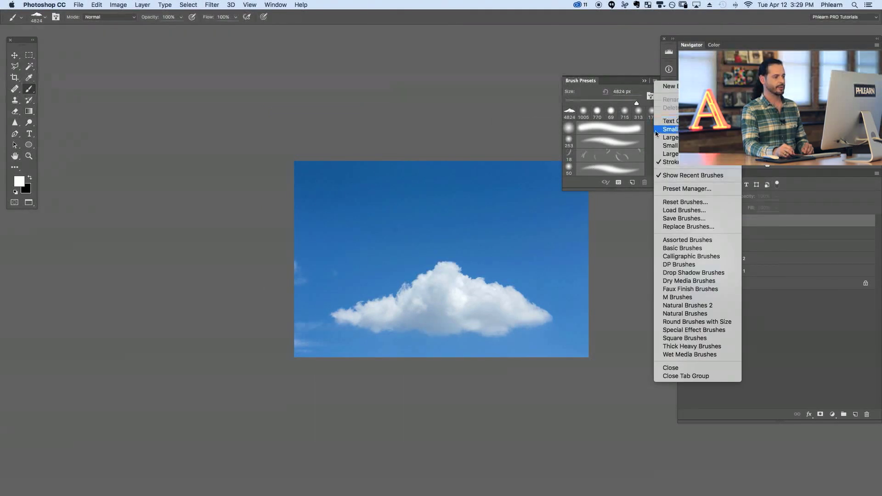
pyautogui.click(674, 211)
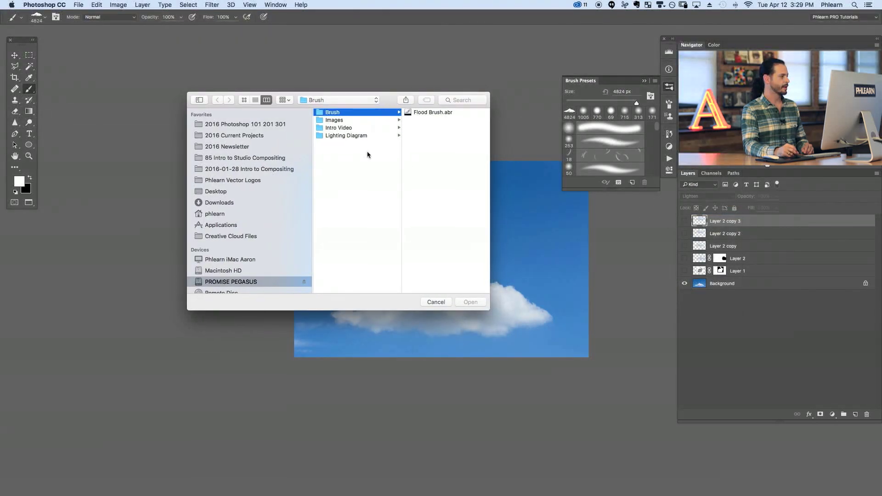
pyautogui.click(249, 135)
pyautogui.click(348, 114)
pyautogui.click(440, 121)
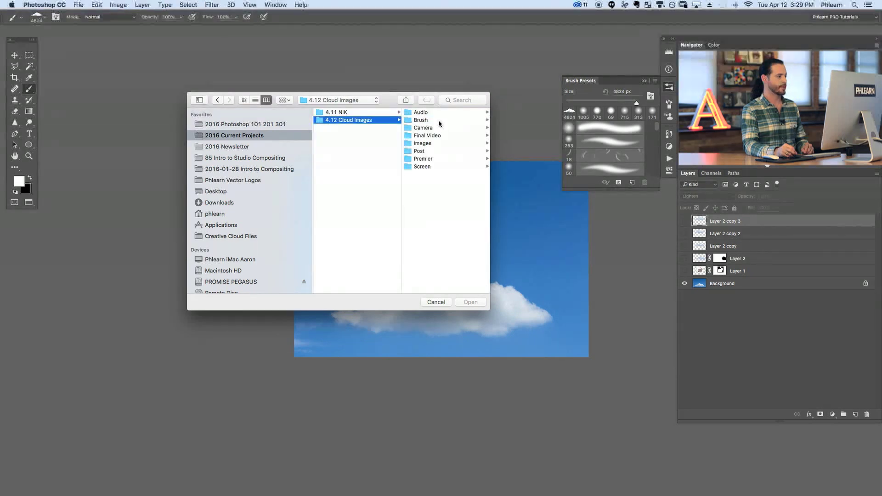
pyautogui.click(440, 119)
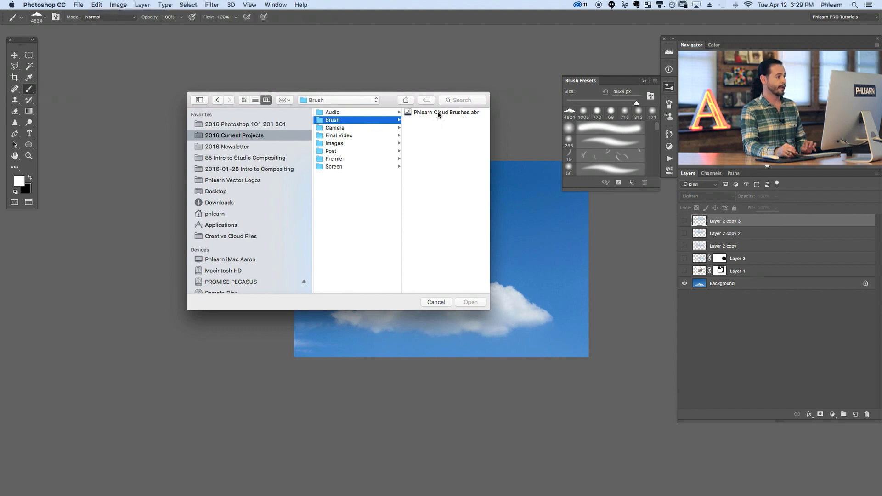
pyautogui.click(439, 113)
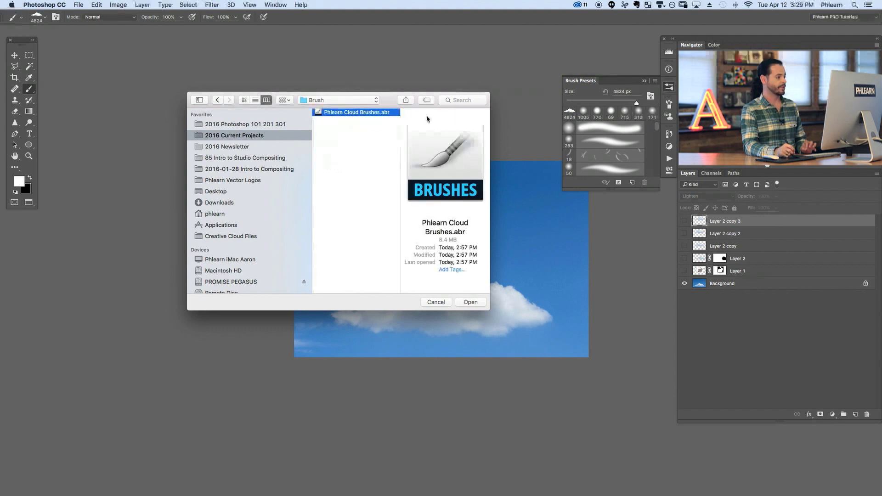
pyautogui.click(471, 302)
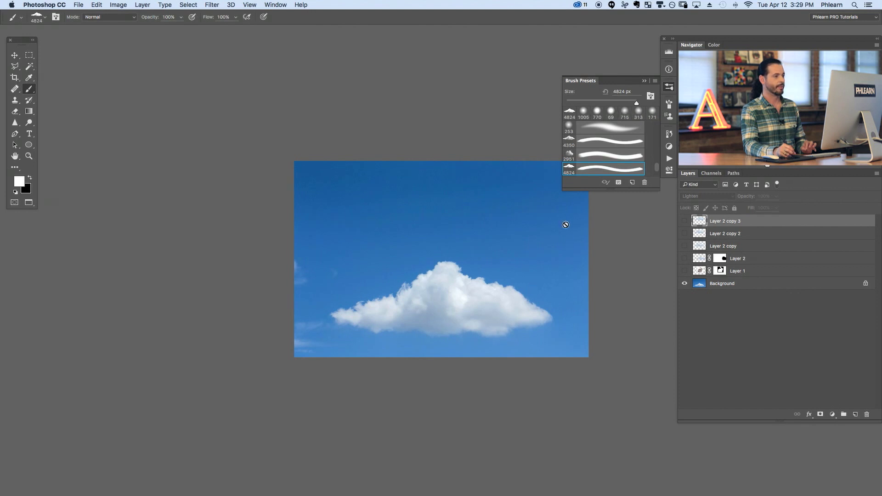
# - Choose the loaded 2951 px cloud brush as the brush tip
pyautogui.click(669, 104)
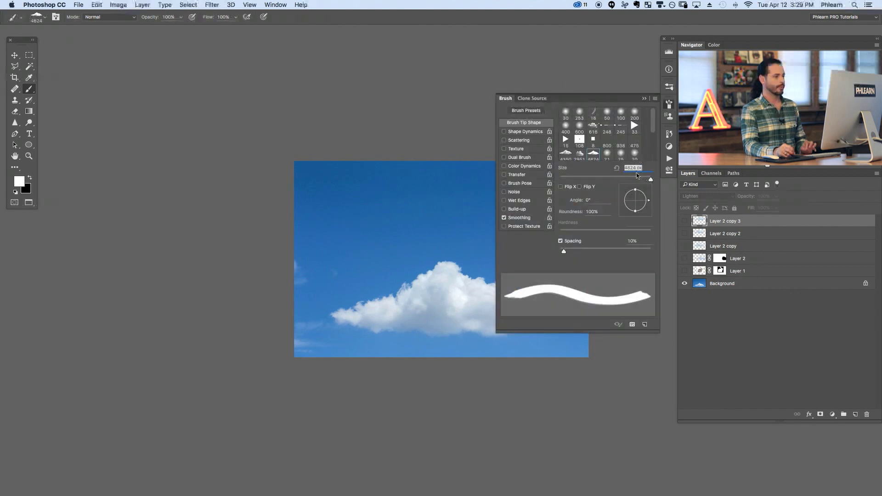
pyautogui.moveTo(431, 225); pyautogui.dragTo(420, 218)
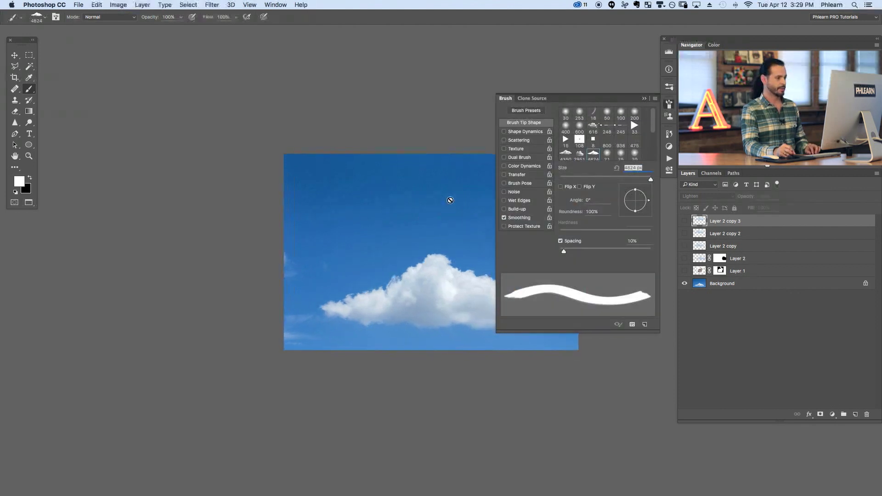
pyautogui.click(668, 107)
pyautogui.rightClick(461, 205)
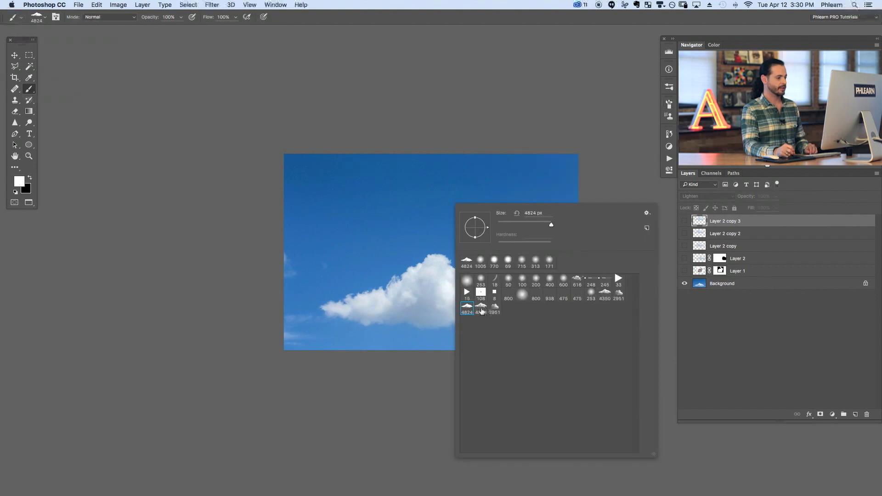
pyautogui.click(413, 281)
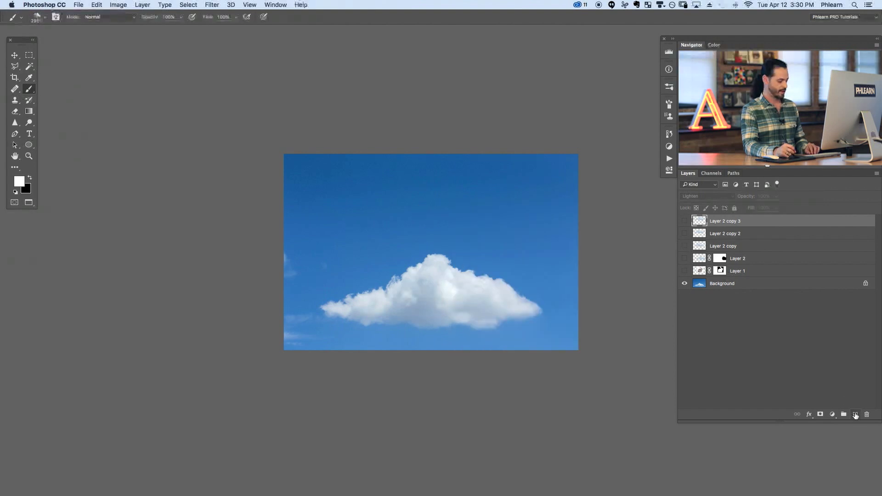
# - Stamp white puffy clouds all over the sky on a new layer with the 2951 px cloud brush
pyautogui.click(855, 414)
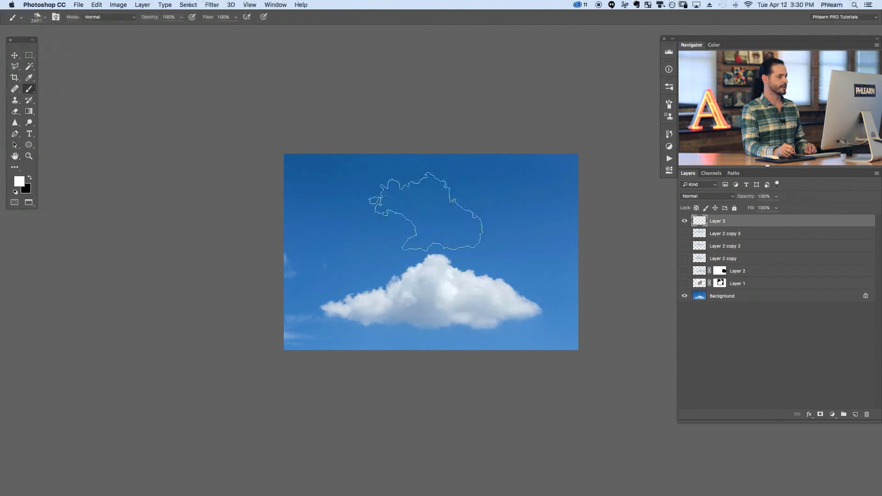
pyautogui.click(428, 210)
pyautogui.click(506, 212)
pyautogui.click(391, 266)
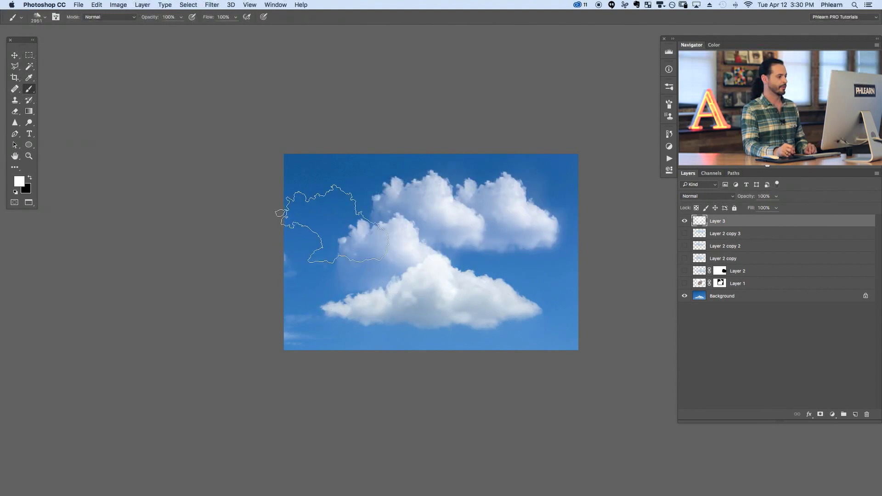
pyautogui.click(330, 278)
pyautogui.click(328, 202)
pyautogui.click(505, 264)
pyautogui.click(539, 197)
pyautogui.click(524, 281)
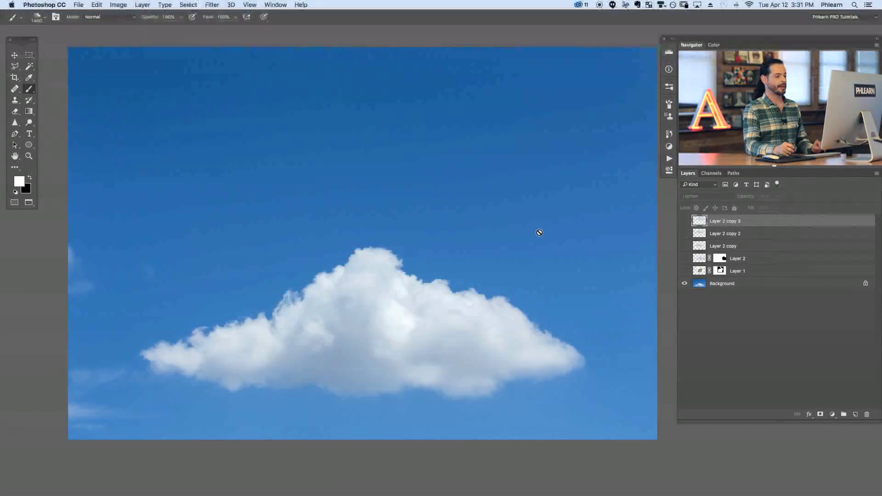
# - Show Layer 1 and Layer 2, target Layer 2's mask, and reduce the cloud brush to 552 px with black as foreground colour
pyautogui.click(685, 271)
pyautogui.click(685, 258)
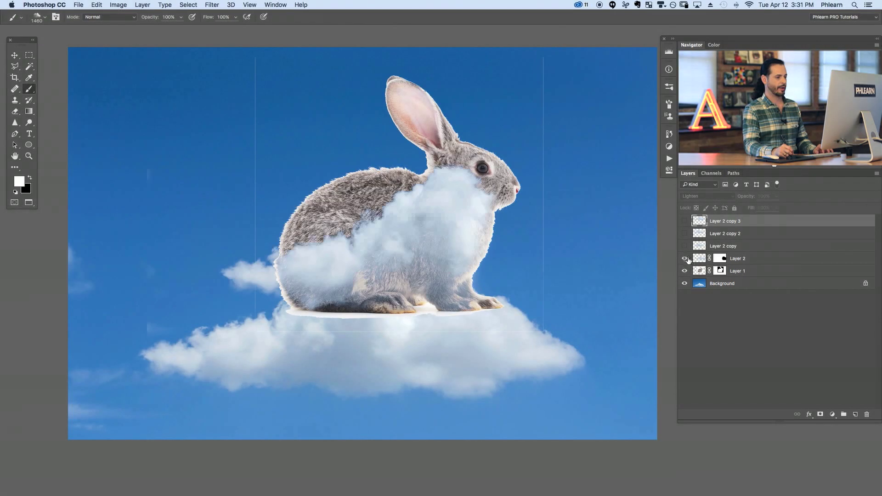
pyautogui.click(720, 259)
pyautogui.press('x')
pyautogui.moveTo(487, 276)
pyautogui.mouseDown()
pyautogui.moveTo(511, 293)
pyautogui.moveTo(455, 276)
pyautogui.mouseUp()
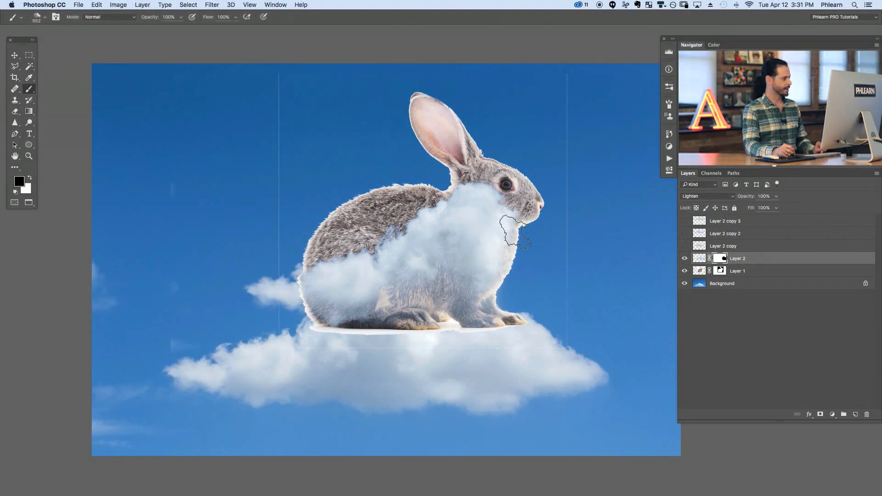
# - Reveal cloud texture along the rabbit's chest on Layer 2's mask with white, and hide the stray puffs in front of it with black
pyautogui.press('x')
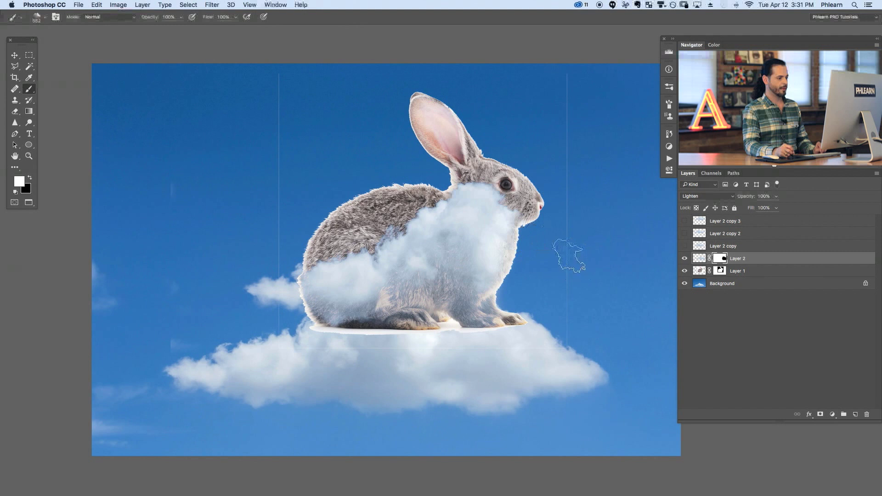
pyautogui.click(552, 248)
pyautogui.click(537, 271)
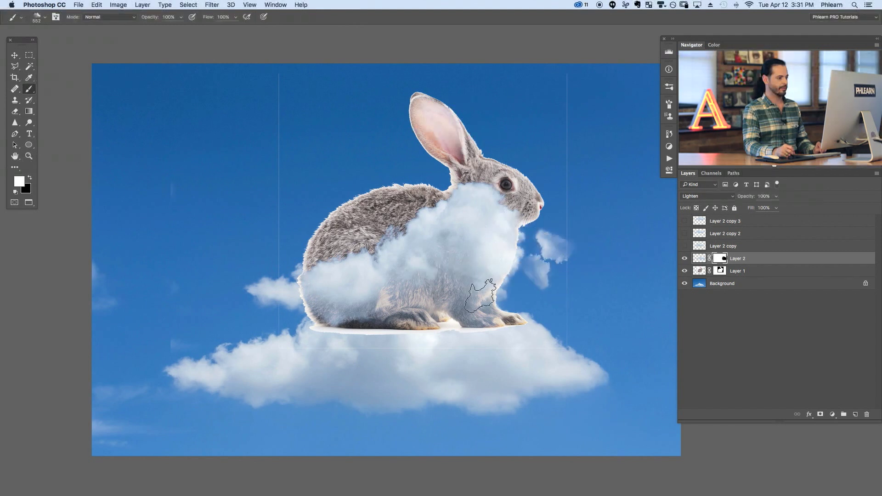
pyautogui.press('x')
pyautogui.moveTo(549, 244); pyautogui.dragTo(553, 279)
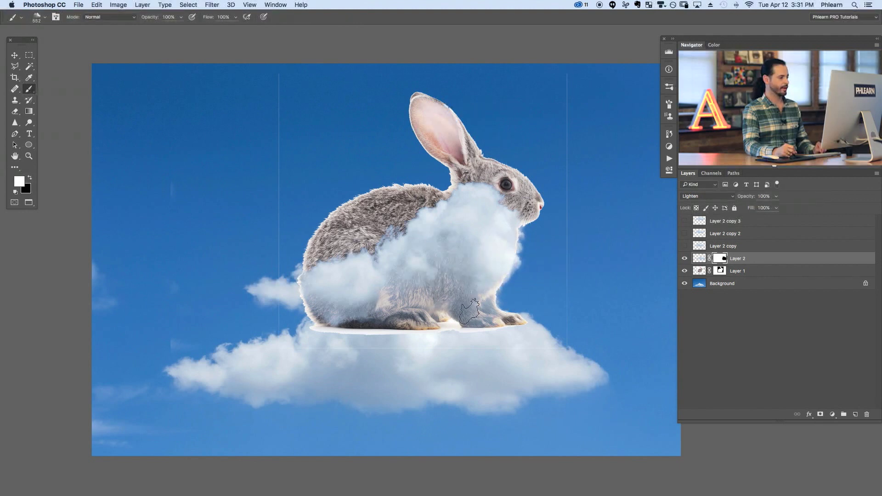
# - Paint black on Layer 2's mask to hide the cloud wisp sticking out behind the rabbit's back end
pyautogui.press('x')
pyautogui.moveTo(260, 287)
pyautogui.mouseDown()
pyautogui.moveTo(287, 294)
pyautogui.moveTo(271, 275)
pyautogui.mouseUp()
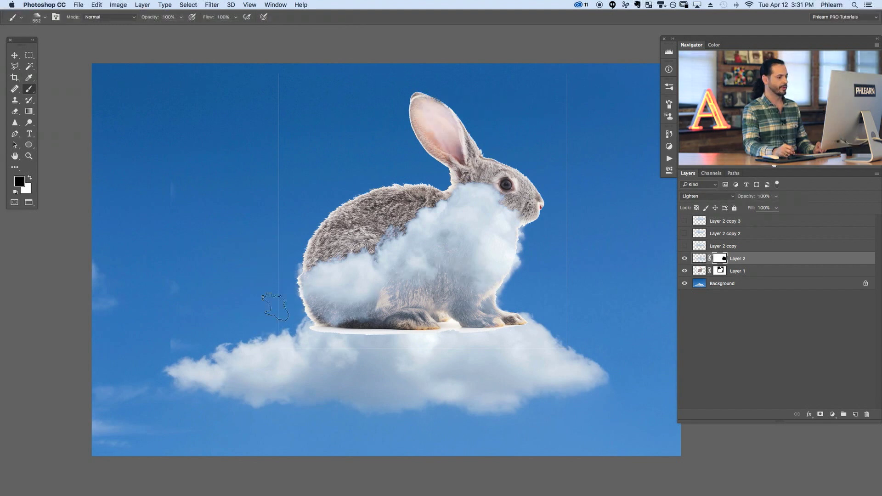
# - Hide the rabbit guide and fill out the chest and rear on Layer 2's mask with white, enlarging the cloud brush to 733 px
pyautogui.click(686, 272)
pyautogui.press('x')
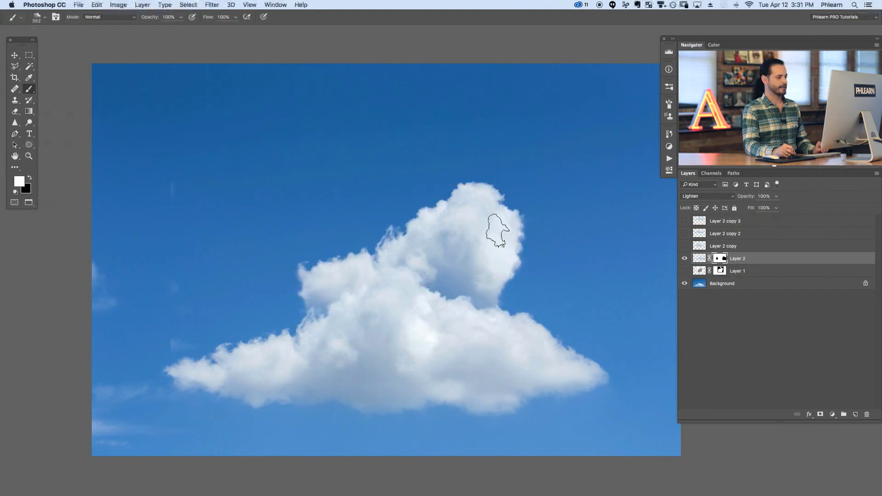
pyautogui.moveTo(492, 250); pyautogui.dragTo(488, 252)
pyautogui.press('z')
pyautogui.rightClick(492, 248)
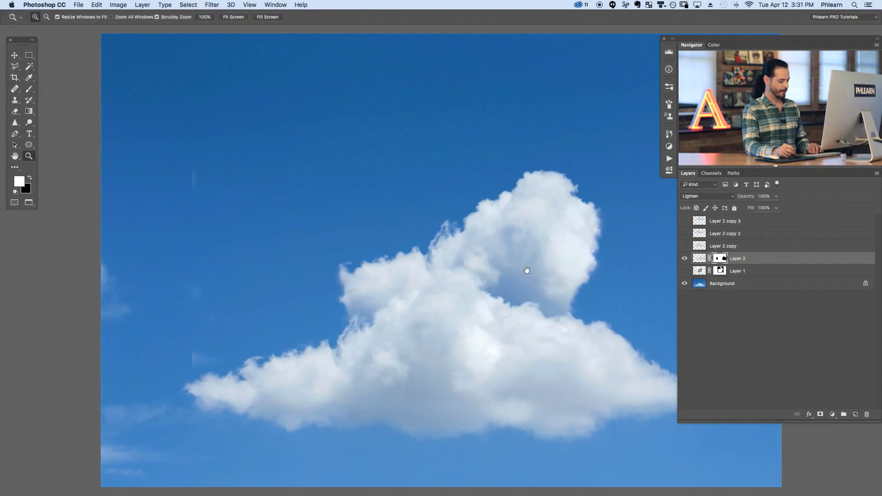
pyautogui.press('b')
pyautogui.press(']')
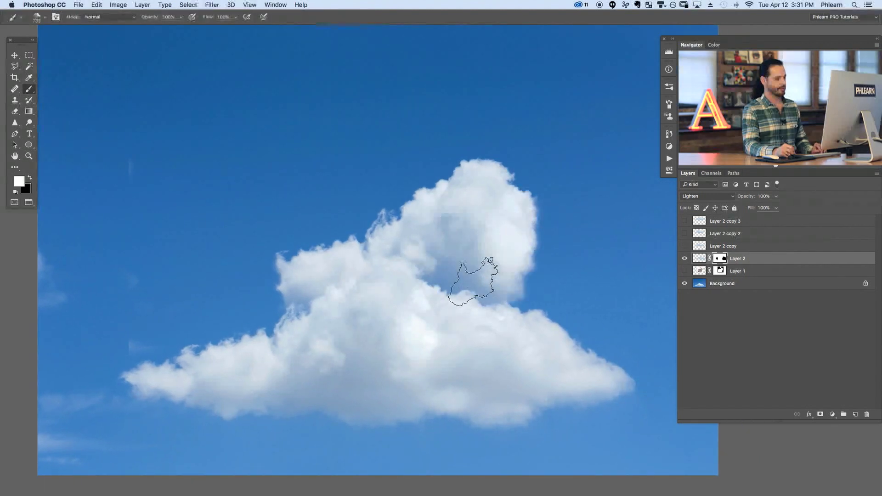
pyautogui.moveTo(503, 226); pyautogui.dragTo(486, 281)
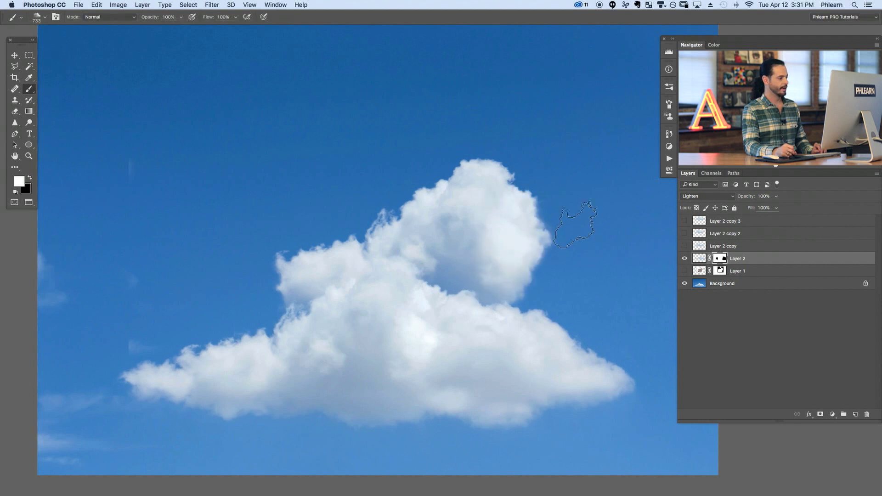
pyautogui.moveTo(333, 286)
pyautogui.mouseDown()
pyautogui.moveTo(305, 296)
pyautogui.moveTo(301, 272)
pyautogui.mouseUp()
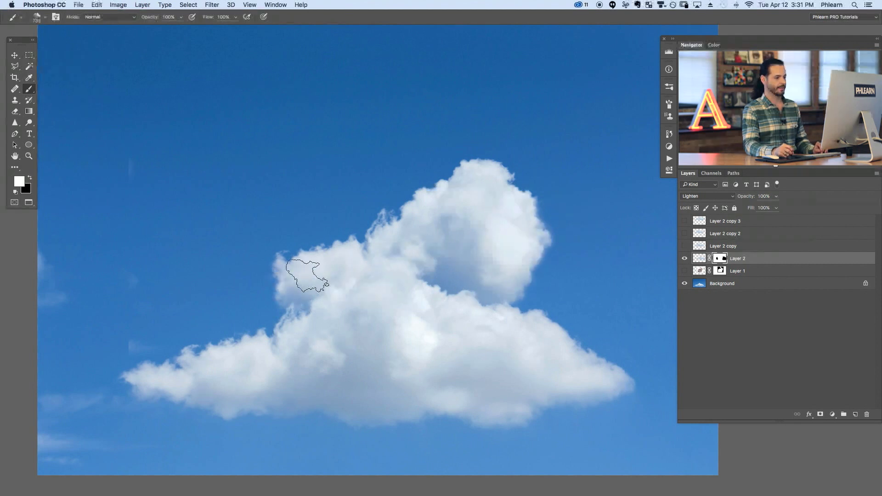
# - Show Layer 2 copy together with the rabbit guide, compare its coverage, and add a white layer mask to Layer 2 copy
pyautogui.click(685, 246)
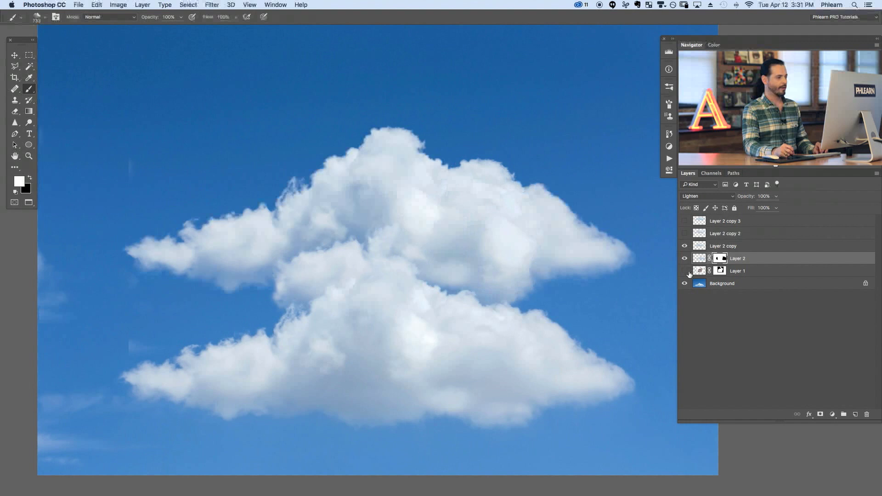
pyautogui.click(684, 272)
pyautogui.moveTo(558, 285); pyautogui.dragTo(573, 317)
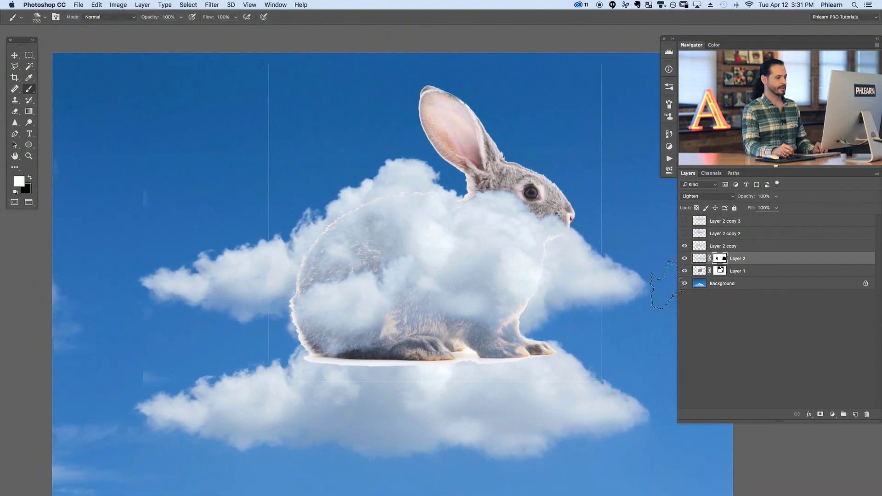
pyautogui.click(685, 247)
pyautogui.click(685, 247)
pyautogui.click(684, 246)
pyautogui.click(684, 247)
pyautogui.click(684, 249)
pyautogui.click(684, 247)
pyautogui.click(744, 246)
pyautogui.click(821, 415)
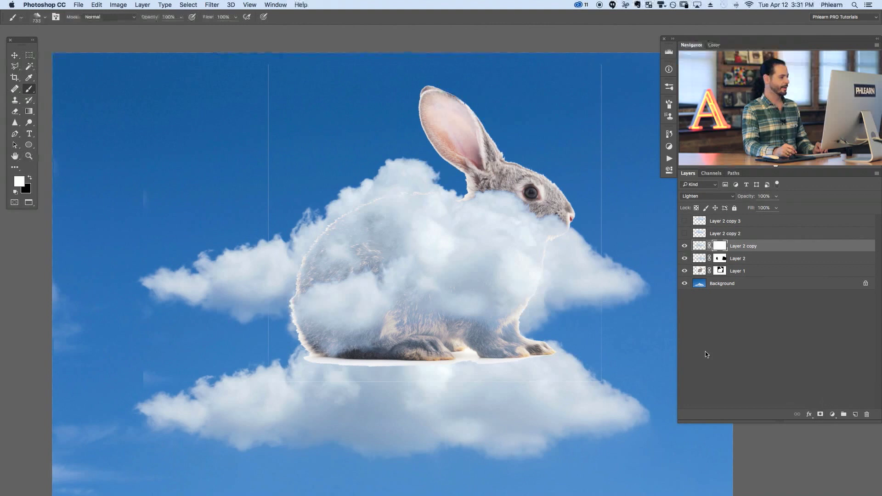
# - Paint black on Layer 2 copy's mask to hide cloud outside the rabbit's back and chest, restoring the top of the back with white
pyautogui.press('x')
pyautogui.moveTo(354, 167)
pyautogui.mouseDown()
pyautogui.moveTo(332, 163)
pyautogui.moveTo(360, 157)
pyautogui.moveTo(384, 171)
pyautogui.moveTo(374, 163)
pyautogui.moveTo(266, 222)
pyautogui.moveTo(250, 255)
pyautogui.moveTo(272, 257)
pyautogui.moveTo(256, 289)
pyautogui.moveTo(260, 248)
pyautogui.moveTo(203, 262)
pyautogui.moveTo(154, 300)
pyautogui.mouseUp()
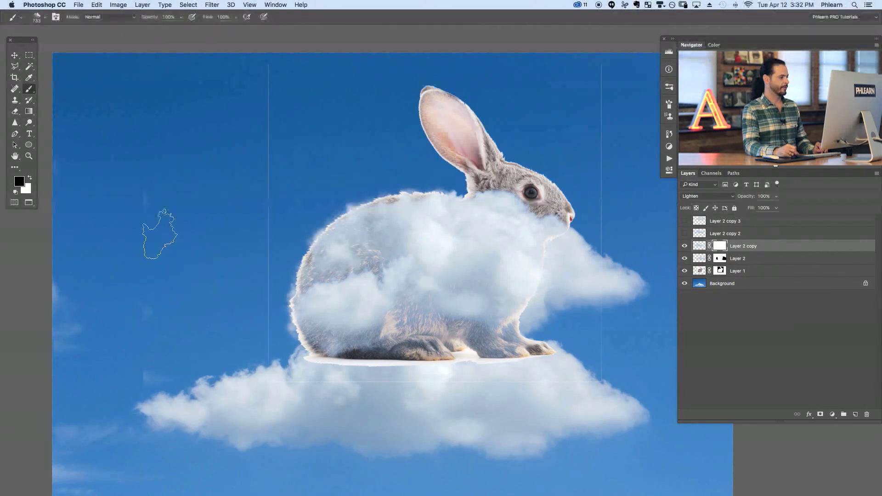
pyautogui.press('x')
pyautogui.moveTo(324, 257)
pyautogui.mouseDown()
pyautogui.moveTo(328, 280)
pyautogui.moveTo(408, 227)
pyautogui.moveTo(361, 238)
pyautogui.moveTo(421, 233)
pyautogui.moveTo(416, 211)
pyautogui.moveTo(366, 246)
pyautogui.mouseUp()
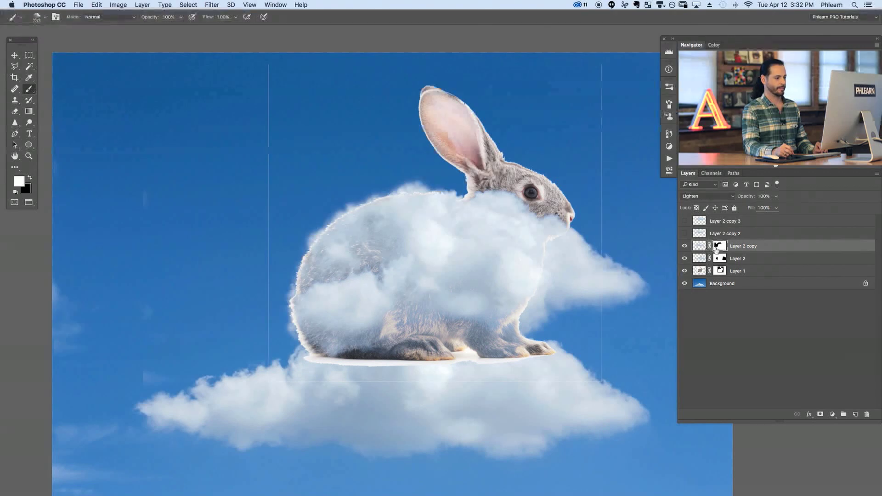
pyautogui.press('x')
pyautogui.moveTo(641, 285)
pyautogui.mouseDown()
pyautogui.moveTo(592, 275)
pyautogui.moveTo(573, 257)
pyautogui.moveTo(579, 266)
pyautogui.moveTo(556, 283)
pyautogui.mouseUp()
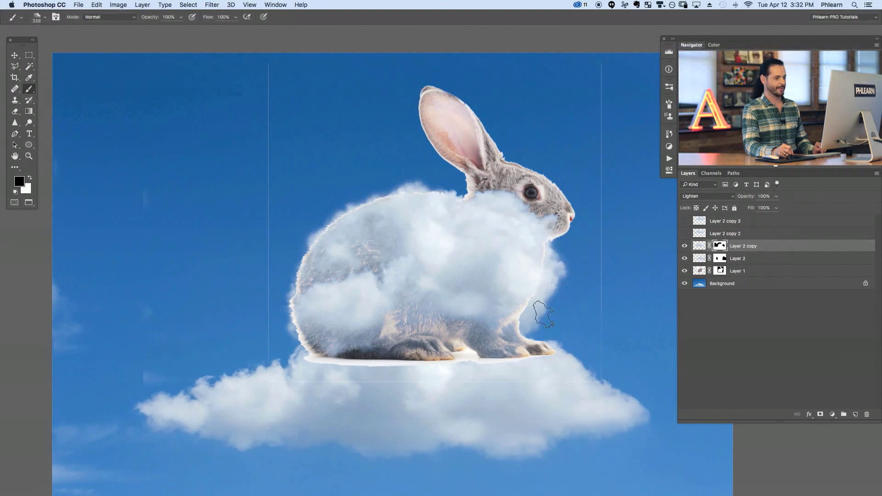
# - Trim the puffs in front of the chest on Layer 2's mask with black, and restore the chest with white at 500 px
pyautogui.click(719, 259)
pyautogui.press('x')
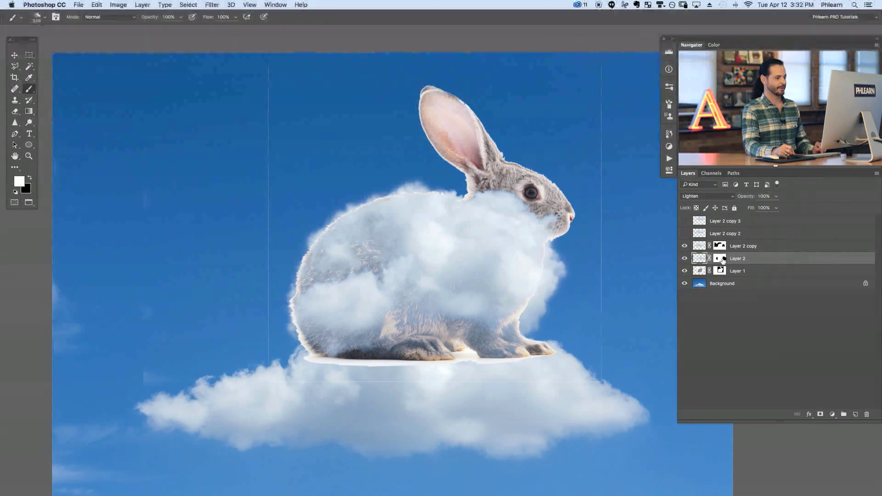
pyautogui.moveTo(569, 254); pyautogui.dragTo(543, 315)
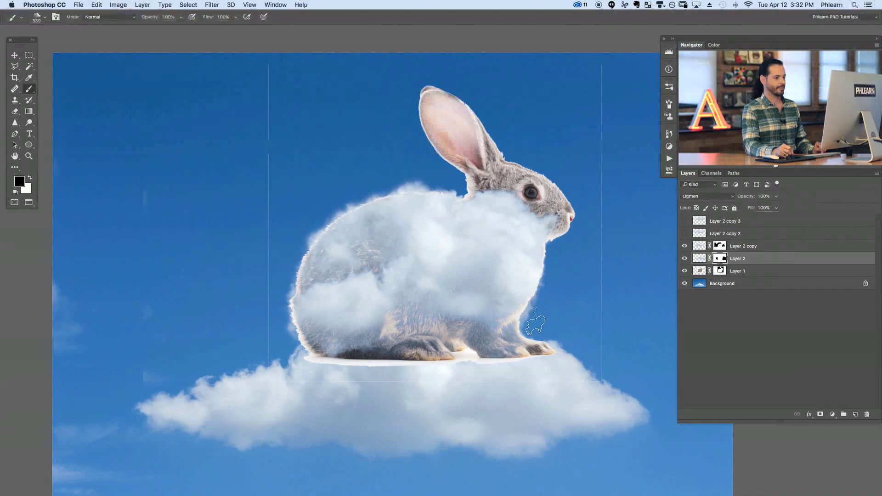
pyautogui.click(724, 248)
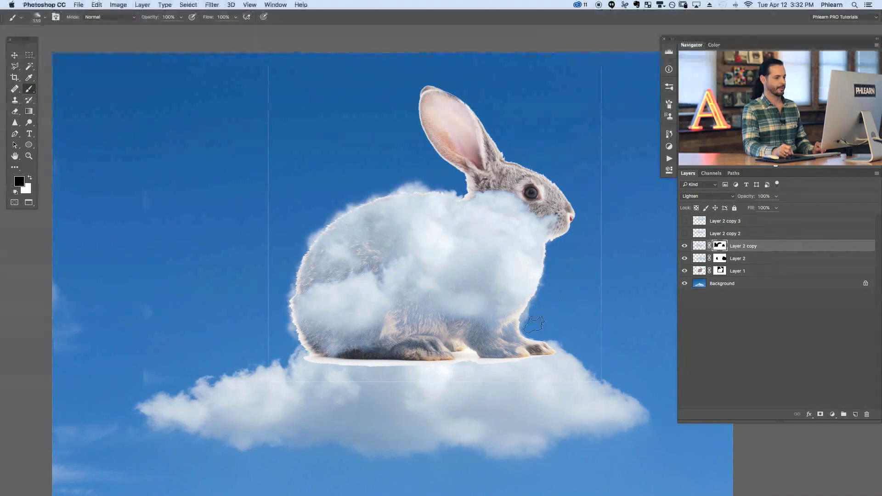
pyautogui.click(722, 260)
pyautogui.press('x')
pyautogui.moveTo(508, 262); pyautogui.dragTo(524, 262)
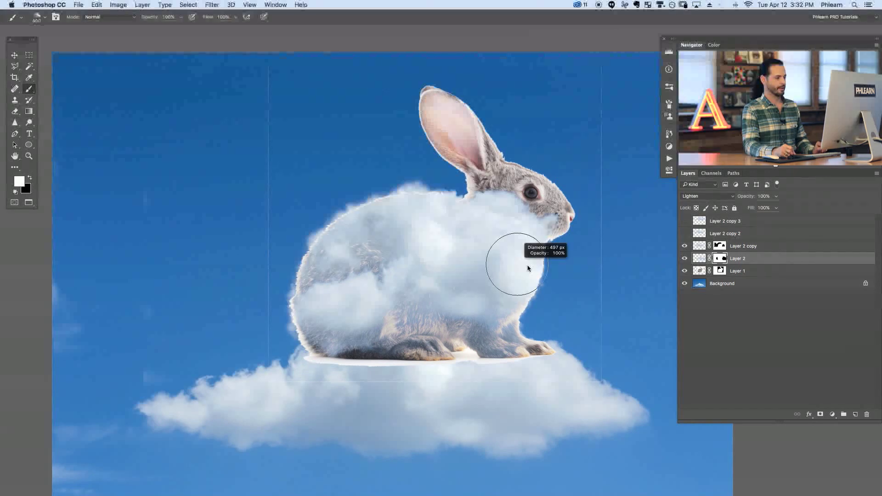
pyautogui.moveTo(503, 293)
pyautogui.mouseDown()
pyautogui.moveTo(496, 299)
pyautogui.moveTo(512, 280)
pyautogui.moveTo(493, 299)
pyautogui.mouseUp()
# - Show Layer 2 copy 2, give it a layer mask, and paint black to hide its cloud around the rabbit's head and back
pyautogui.click(685, 234)
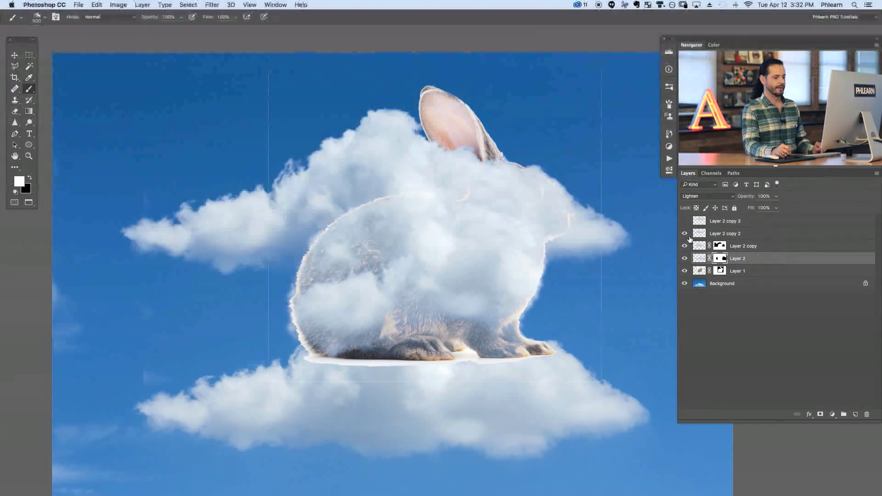
pyautogui.click(722, 237)
pyautogui.click(821, 415)
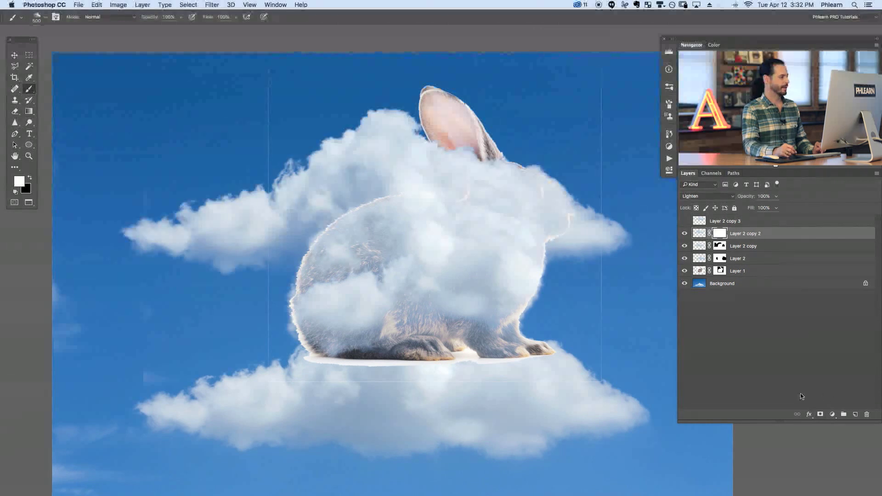
pyautogui.press('x')
pyautogui.moveTo(434, 117)
pyautogui.mouseDown()
pyautogui.moveTo(372, 142)
pyautogui.moveTo(437, 179)
pyautogui.moveTo(442, 174)
pyautogui.moveTo(329, 186)
pyautogui.moveTo(395, 180)
pyautogui.mouseUp()
pyautogui.moveTo(325, 190)
pyautogui.mouseDown()
pyautogui.moveTo(271, 249)
pyautogui.moveTo(280, 257)
pyautogui.moveTo(232, 210)
pyautogui.moveTo(267, 245)
pyautogui.moveTo(193, 221)
pyautogui.moveTo(156, 239)
pyautogui.mouseUp()
pyautogui.moveTo(609, 214)
pyautogui.mouseDown()
pyautogui.moveTo(598, 246)
pyautogui.moveTo(567, 265)
pyautogui.mouseUp()
# - Trim the cloud sticking out past the rabbit's nose on Layer 2 copy 2's mask with black at a 293 px brush size
pyautogui.press(']')
pyautogui.press(']')
pyautogui.press(']')
pyautogui.press(']')
pyautogui.press(']')
pyautogui.press(']')
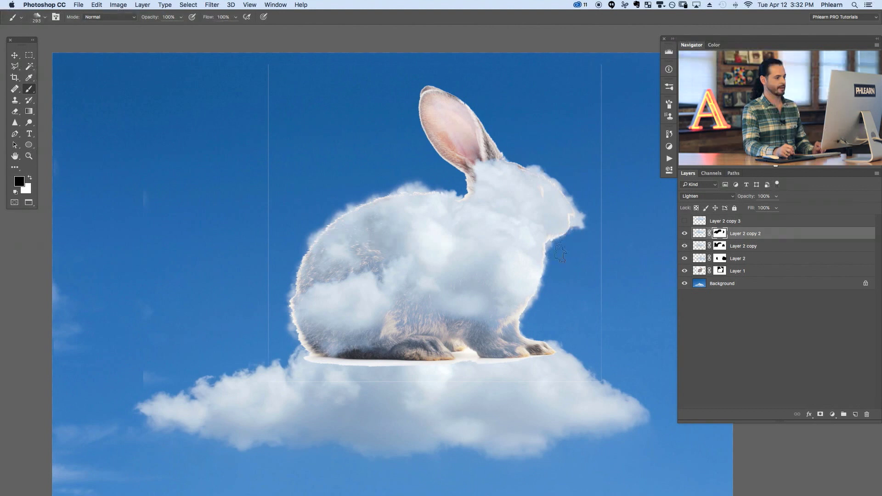
pyautogui.moveTo(586, 200)
pyautogui.mouseDown()
pyautogui.moveTo(541, 164)
pyautogui.moveTo(496, 180)
pyautogui.moveTo(533, 189)
pyautogui.moveTo(517, 175)
pyautogui.moveTo(556, 204)
pyautogui.mouseUp()
pyautogui.press('x')
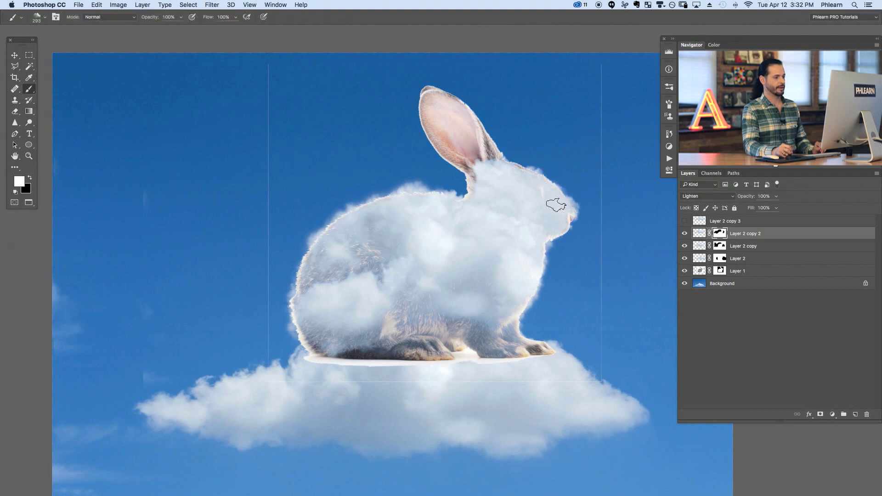
# - Show Layer 2 copy 3, add a black mask to it, and paint white to reveal cloud over the rabbit's ear and neck
pyautogui.click(684, 221)
pyautogui.click(731, 223)
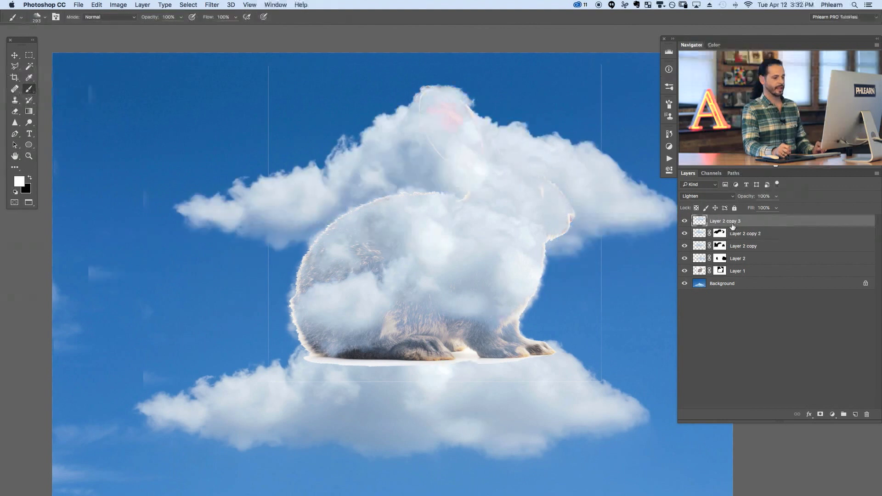
pyautogui.keyDown('alt'); pyautogui.click(820, 415); pyautogui.keyUp('alt')
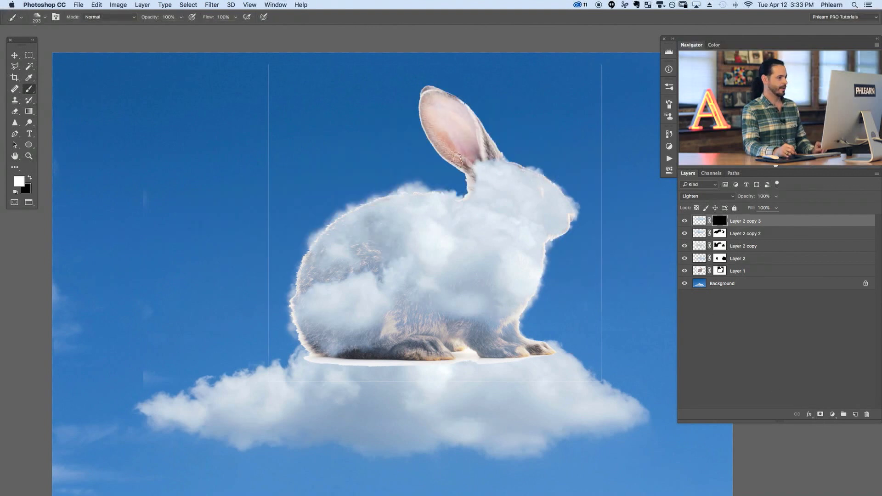
pyautogui.moveTo(466, 156)
pyautogui.mouseDown()
pyautogui.moveTo(478, 147)
pyautogui.moveTo(482, 178)
pyautogui.mouseUp()
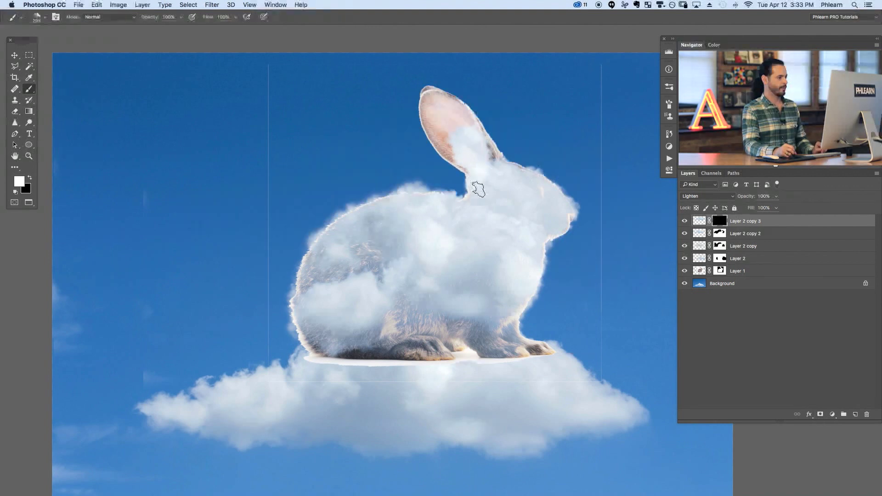
pyautogui.moveTo(452, 148)
pyautogui.mouseDown()
pyautogui.moveTo(438, 137)
pyautogui.moveTo(451, 151)
pyautogui.moveTo(436, 114)
pyautogui.moveTo(449, 114)
pyautogui.moveTo(444, 96)
pyautogui.moveTo(480, 138)
pyautogui.moveTo(458, 113)
pyautogui.moveTo(509, 197)
pyautogui.mouseUp()
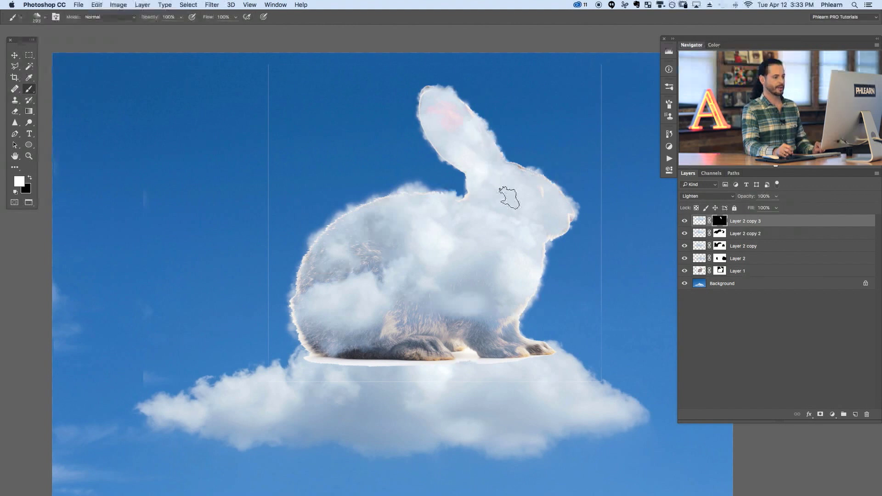
# - With the rabbit guide hidden, fill out the ear and face on Layer 2 copy 3's mask, and lower the brush flow to 30%
pyautogui.click(685, 271)
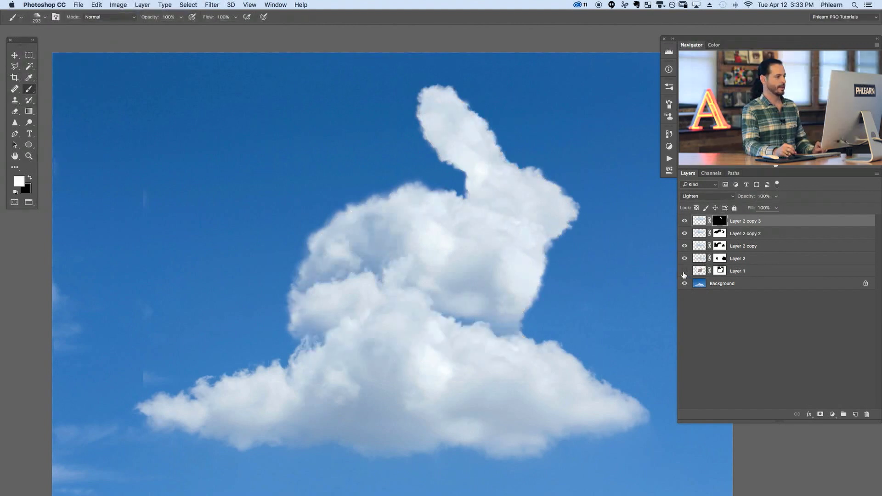
pyautogui.moveTo(465, 142)
pyautogui.mouseDown()
pyautogui.moveTo(468, 234)
pyautogui.moveTo(456, 241)
pyautogui.moveTo(467, 141)
pyautogui.moveTo(474, 173)
pyautogui.moveTo(475, 160)
pyautogui.moveTo(439, 121)
pyautogui.moveTo(468, 169)
pyautogui.moveTo(448, 135)
pyautogui.moveTo(428, 128)
pyautogui.moveTo(439, 107)
pyautogui.moveTo(474, 160)
pyautogui.moveTo(486, 154)
pyautogui.moveTo(473, 125)
pyautogui.moveTo(485, 176)
pyautogui.moveTo(540, 181)
pyautogui.moveTo(578, 209)
pyautogui.moveTo(549, 224)
pyautogui.moveTo(552, 234)
pyautogui.moveTo(575, 216)
pyautogui.mouseUp()
pyautogui.hotkey('shift', '3')
pyautogui.press('x')
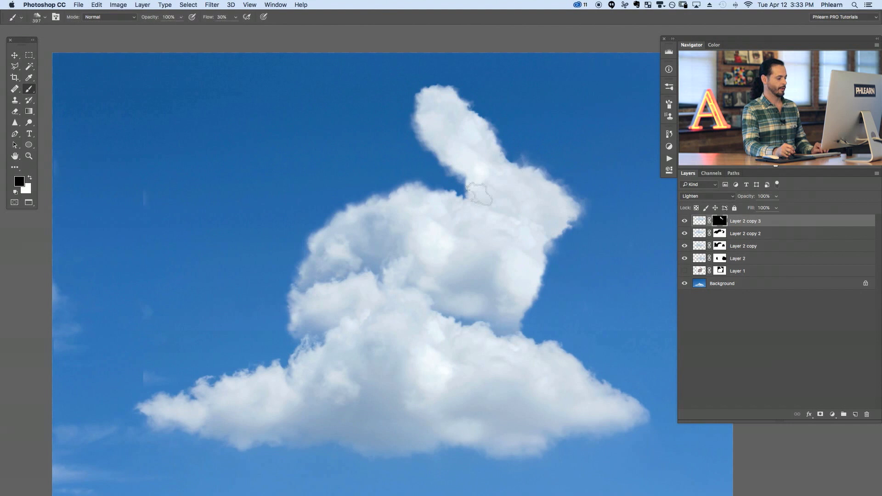
# - Set the flow to 10% and blend the neck notch and body shading on Layer 2 copy 3's mask with black and white
pyautogui.press('x')
pyautogui.hotkey('shift', '1')
pyautogui.moveTo(470, 192)
pyautogui.mouseDown()
pyautogui.moveTo(441, 152)
pyautogui.moveTo(447, 191)
pyautogui.mouseUp()
pyautogui.moveTo(416, 165)
pyautogui.mouseDown()
pyautogui.moveTo(472, 188)
pyautogui.moveTo(486, 168)
pyautogui.mouseUp()
pyautogui.press('x')
pyautogui.moveTo(505, 228); pyautogui.dragTo(525, 271)
pyautogui.moveTo(394, 240); pyautogui.dragTo(365, 278)
pyautogui.press('x')
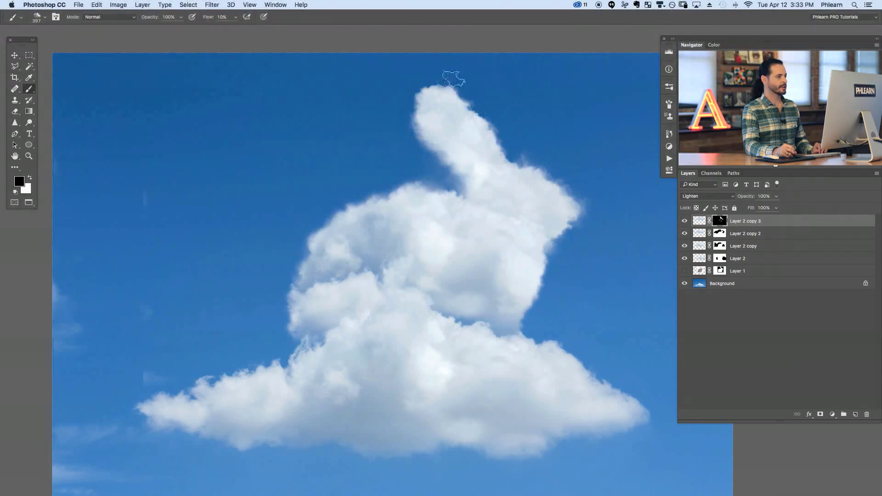
# - Soften the tip of the cloud ear on Layer 2 copy 3's mask with black, and compare the cloud shape with the rabbit guide
pyautogui.moveTo(443, 94)
pyautogui.mouseDown()
pyautogui.moveTo(462, 113)
pyautogui.moveTo(445, 83)
pyautogui.moveTo(477, 96)
pyautogui.moveTo(442, 83)
pyautogui.moveTo(460, 87)
pyautogui.moveTo(443, 105)
pyautogui.mouseUp()
pyautogui.press('x')
pyautogui.press('x')
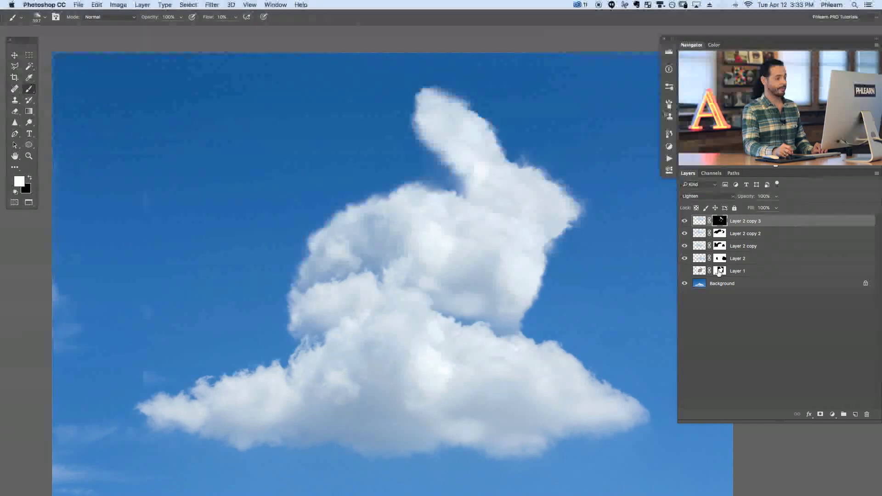
pyautogui.click(685, 271)
pyautogui.click(684, 271)
pyautogui.click(685, 271)
pyautogui.click(685, 272)
pyautogui.click(685, 271)
pyautogui.click(685, 271)
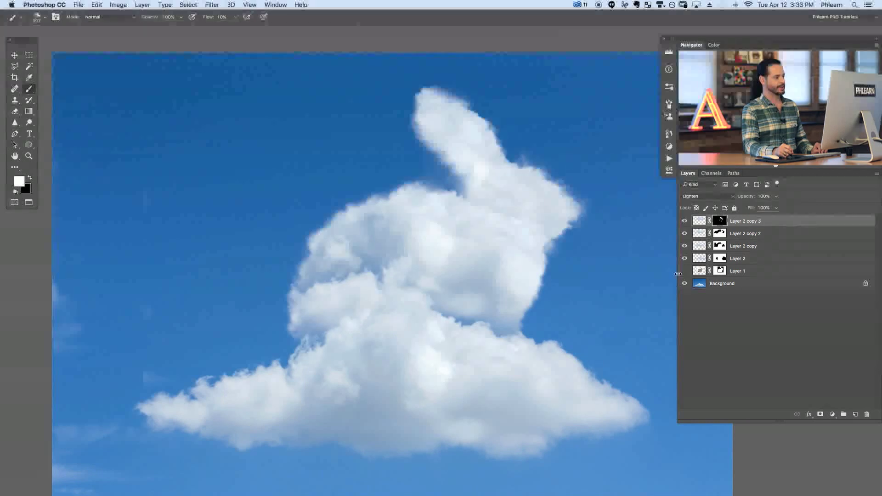
# - Trim the ear's upper edge with black on Layer 2 copy 3's mask, and compare the picture with and without the cloud layers
pyautogui.press('x')
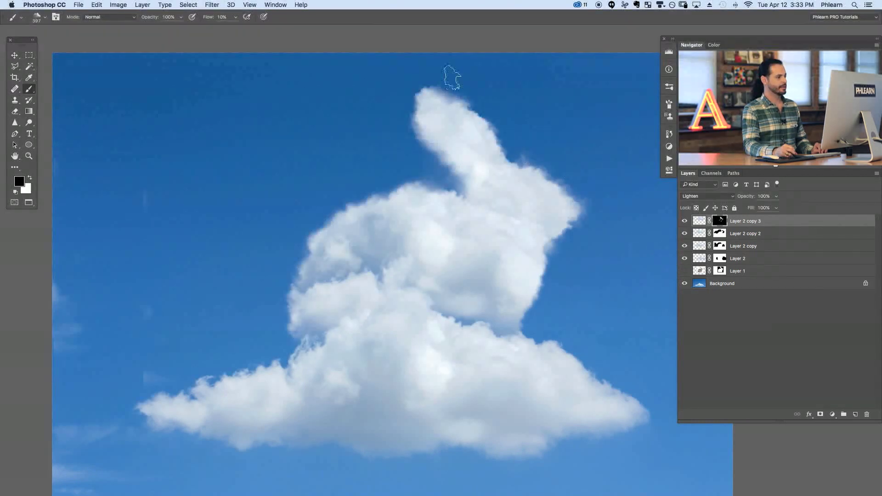
pyautogui.moveTo(455, 92)
pyautogui.mouseDown()
pyautogui.moveTo(436, 111)
pyautogui.moveTo(451, 120)
pyautogui.moveTo(438, 109)
pyautogui.moveTo(464, 118)
pyautogui.moveTo(438, 119)
pyautogui.moveTo(451, 117)
pyautogui.moveTo(442, 101)
pyautogui.moveTo(462, 113)
pyautogui.mouseUp()
pyautogui.press('x')
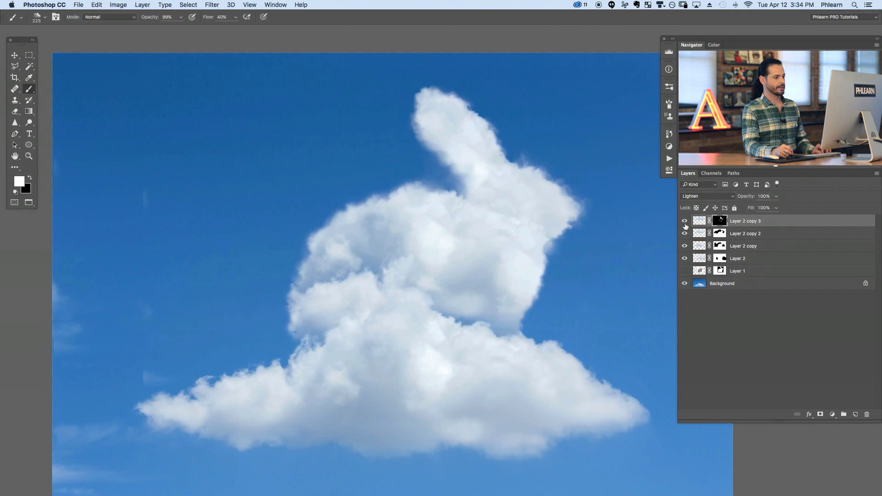
pyautogui.click(685, 258)
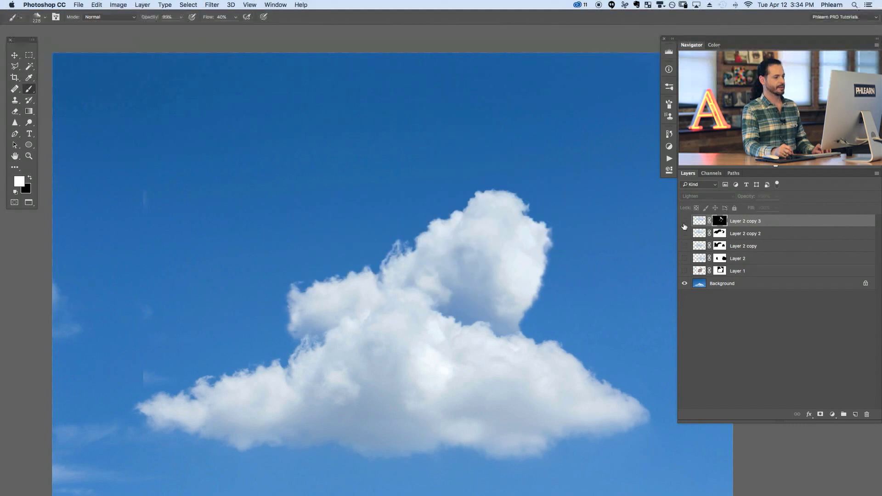
pyautogui.moveTo(684, 227); pyautogui.dragTo(684, 235)
pyautogui.click(685, 258)
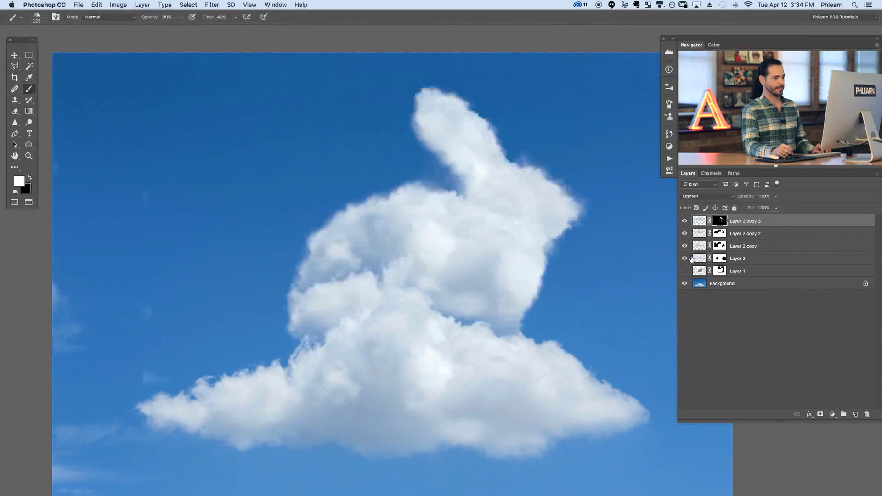
# - Add a Curves adjustment layer above Layer 2 copy 3 and raise the RGB curve's midtones to brighten the picture
pyautogui.click(837, 415)
pyautogui.click(744, 321)
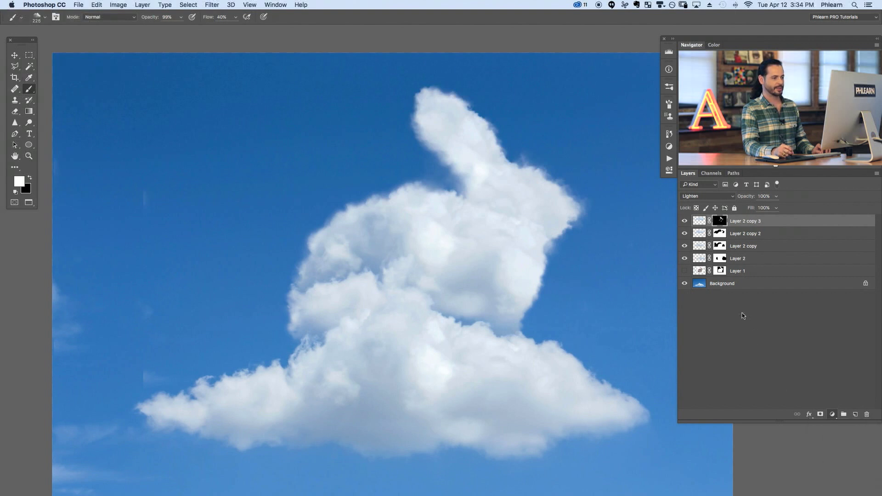
pyautogui.moveTo(588, 227); pyautogui.dragTo(584, 218)
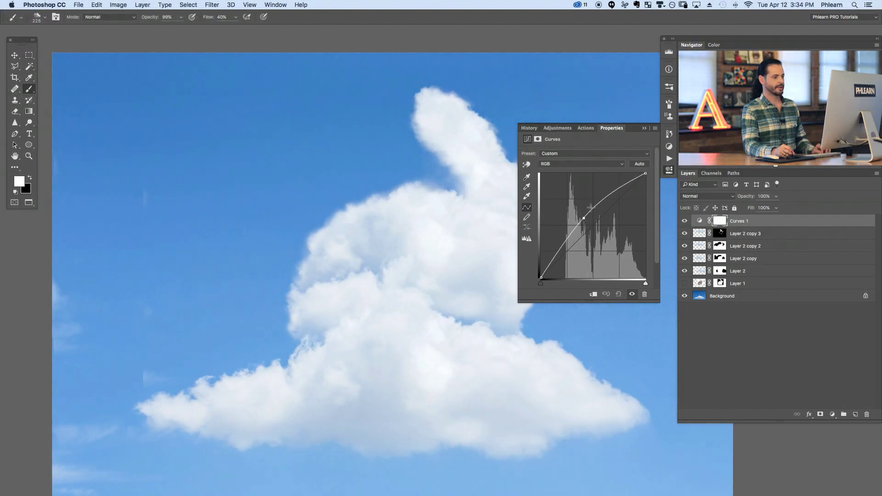
pyautogui.click(668, 172)
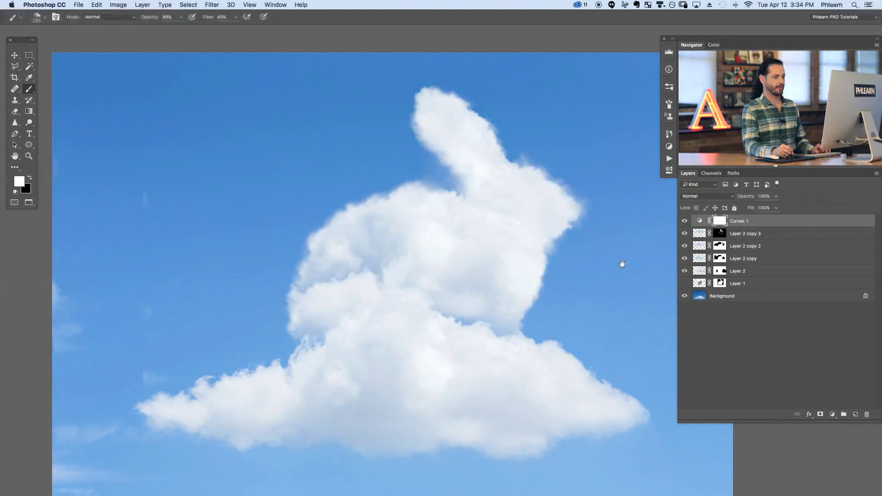
# - Invert Curves 1's mask to black and paint white over the rabbit's ear base, head and shaded back to brighten them
pyautogui.moveTo(622, 263); pyautogui.dragTo(607, 266)
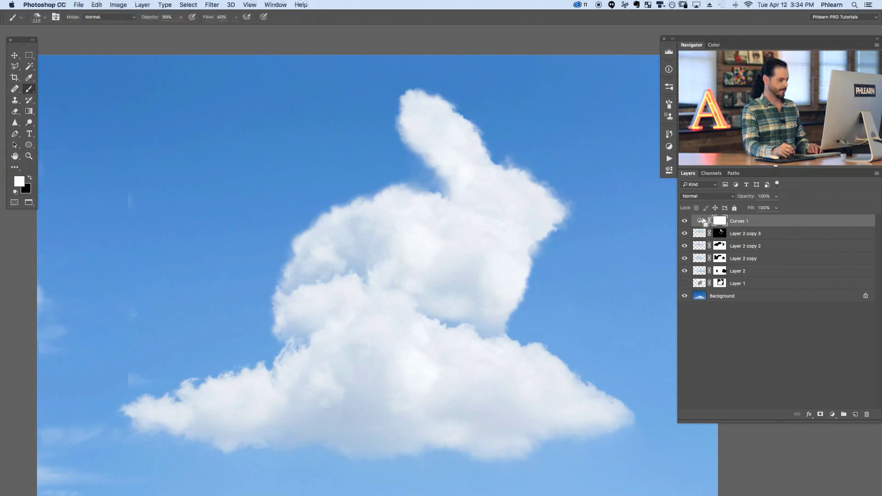
pyautogui.press('super+i')
pyautogui.moveTo(493, 196); pyautogui.dragTo(510, 197)
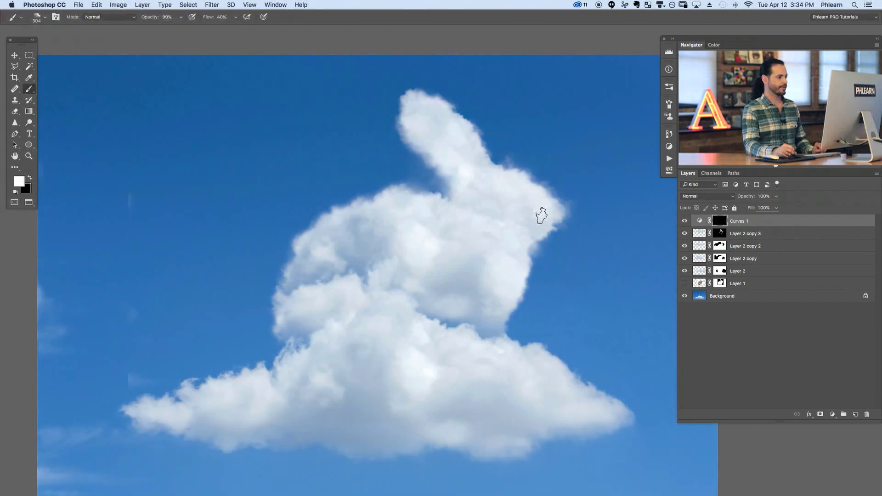
pyautogui.moveTo(483, 172)
pyautogui.mouseDown()
pyautogui.moveTo(464, 134)
pyautogui.moveTo(420, 109)
pyautogui.moveTo(439, 152)
pyautogui.mouseUp()
pyautogui.moveTo(417, 209)
pyautogui.mouseDown()
pyautogui.moveTo(361, 219)
pyautogui.moveTo(295, 266)
pyautogui.moveTo(372, 231)
pyautogui.mouseUp()
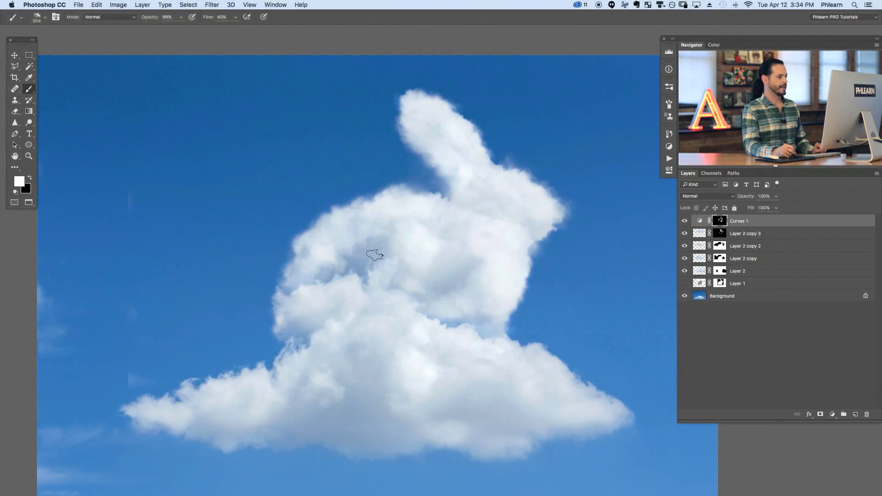
pyautogui.moveTo(323, 274); pyautogui.dragTo(353, 268)
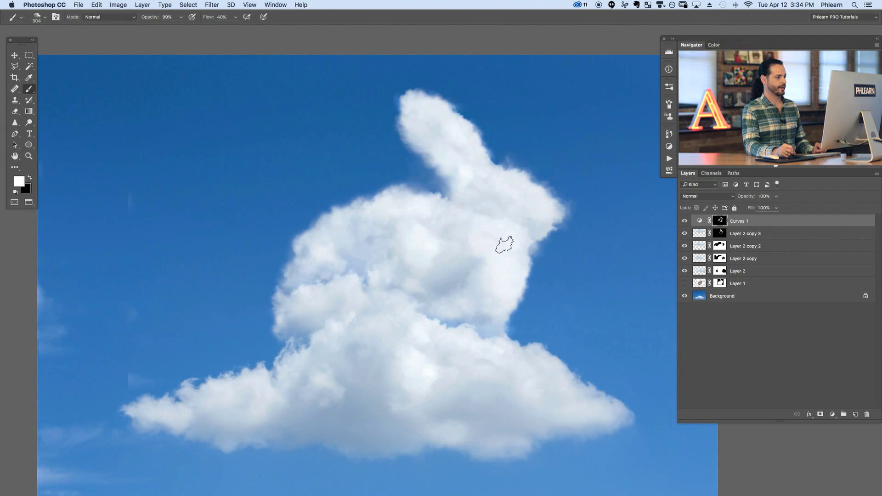
# - Compare the picture with and without Curves 1, and brighten more of the rabbit's rear and body in white on its mask
pyautogui.click(685, 222)
pyautogui.click(685, 221)
pyautogui.click(685, 221)
pyautogui.click(685, 222)
pyautogui.click(685, 222)
pyautogui.click(685, 221)
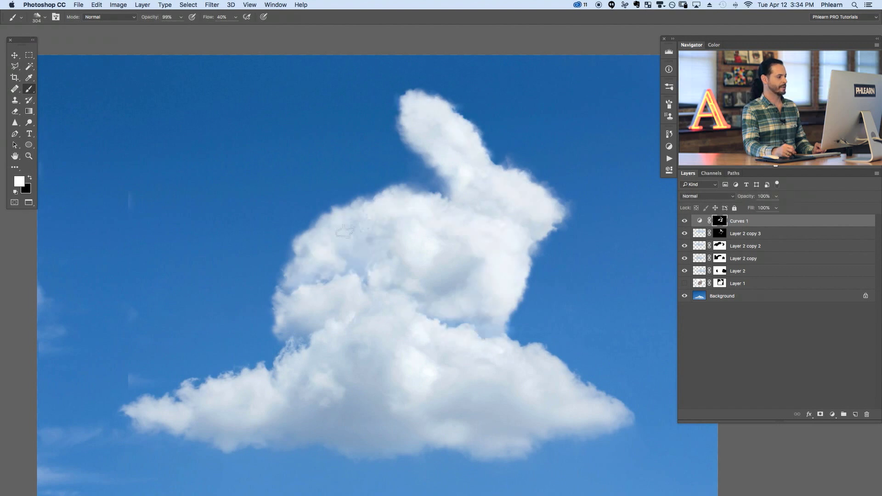
pyautogui.moveTo(301, 314)
pyautogui.mouseDown()
pyautogui.moveTo(304, 340)
pyautogui.moveTo(421, 237)
pyautogui.mouseUp()
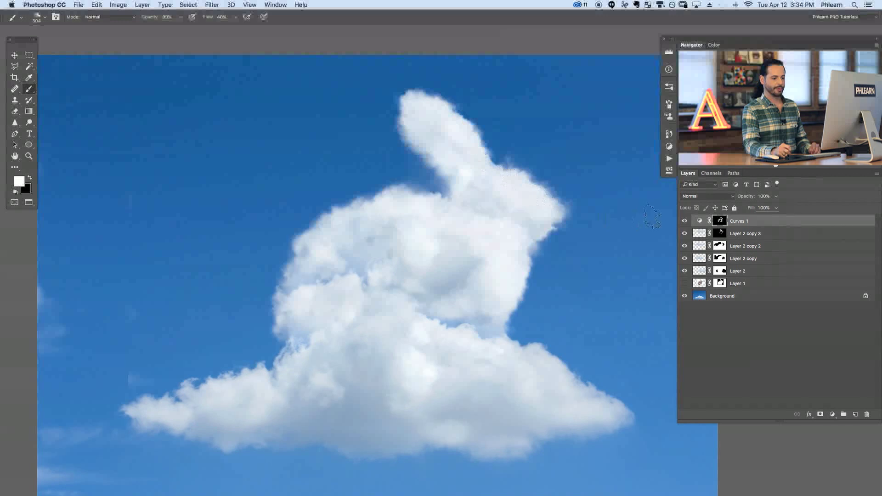
# - Add a second Curves adjustment layer with the RGB midtones lowered to darken the picture, and invert its mask to black
pyautogui.click(832, 414)
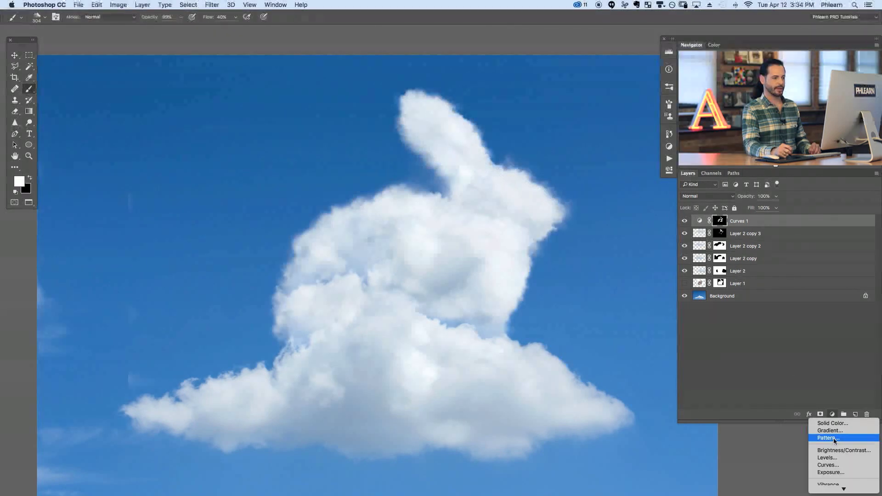
pyautogui.click(829, 465)
pyautogui.moveTo(589, 229); pyautogui.dragTo(599, 238)
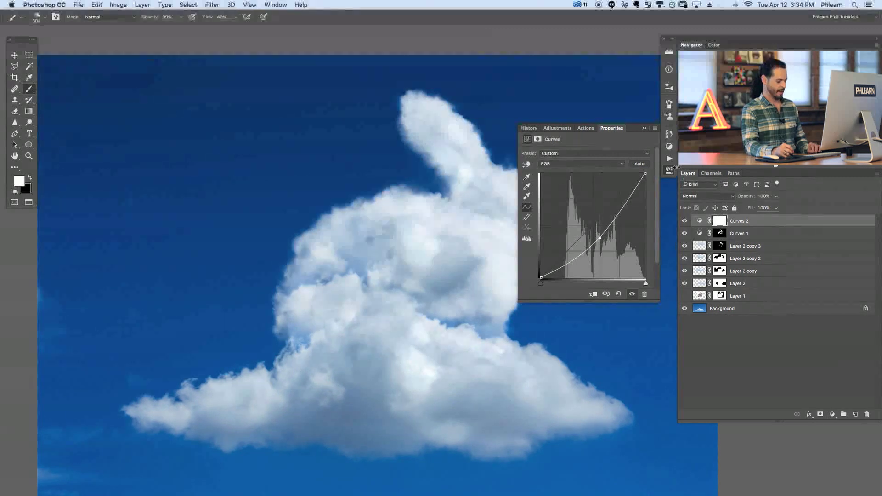
pyautogui.click(618, 226)
pyautogui.press('super+i')
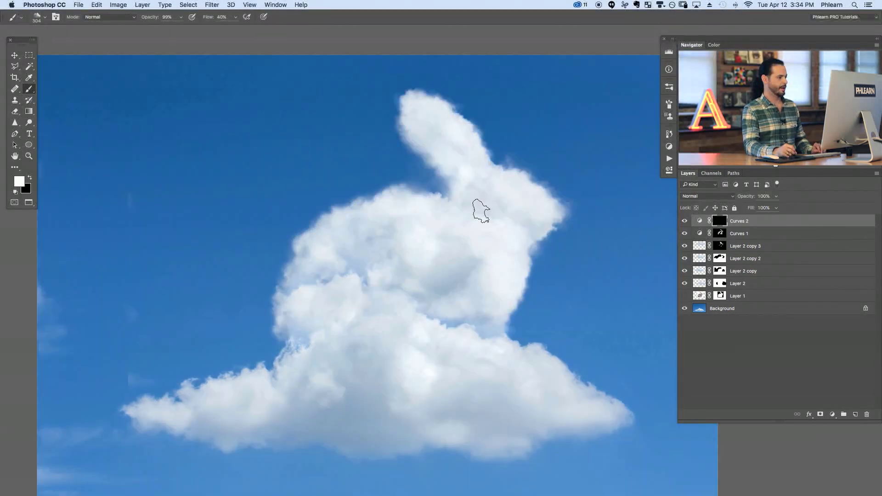
# - Paint shadows in white on Curves 2's mask at the ear base, along the lower chest and belly, and around the haunch
pyautogui.moveTo(442, 161); pyautogui.dragTo(461, 193)
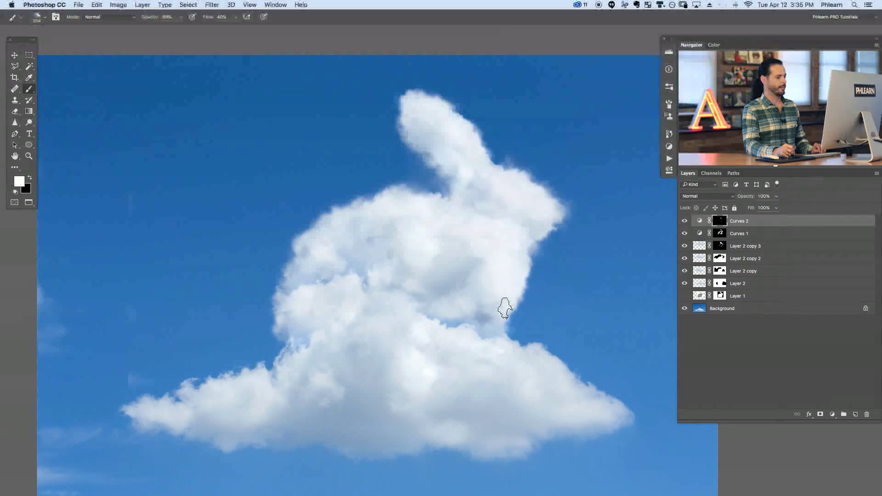
pyautogui.moveTo(456, 304); pyautogui.dragTo(410, 305)
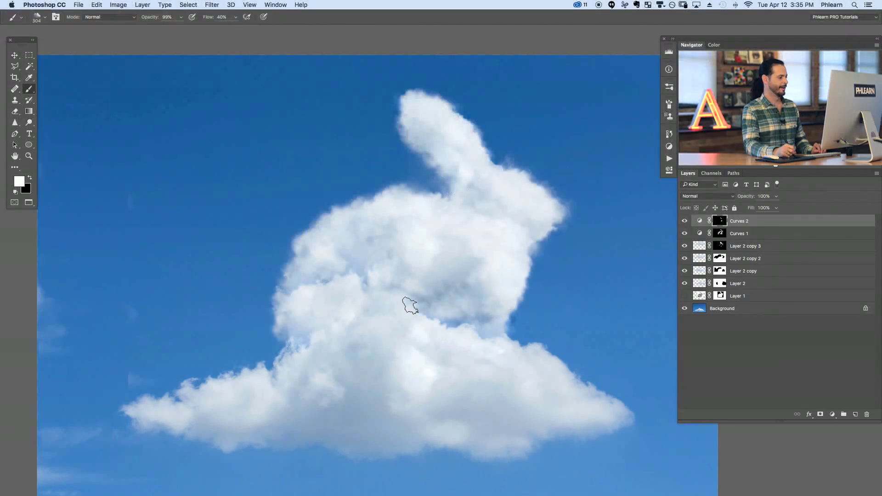
pyautogui.moveTo(332, 310); pyautogui.dragTo(335, 276)
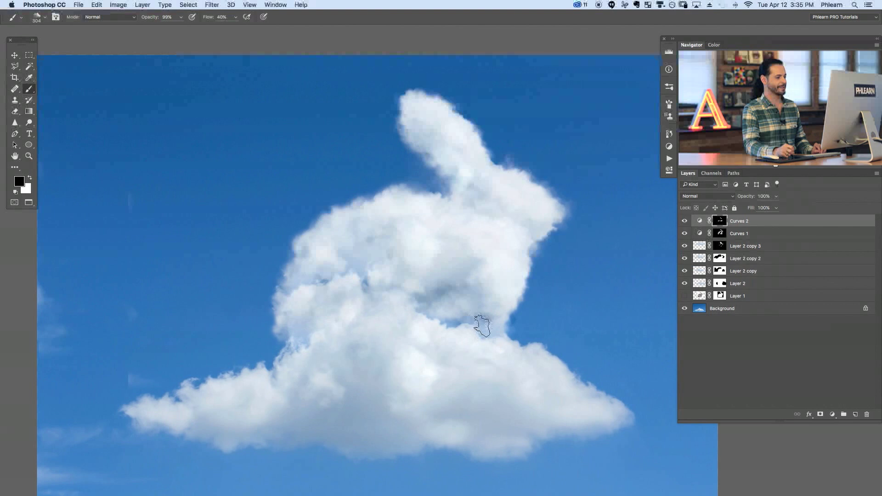
# - Refine the chest, belly and haunch shadows with black and white on Curves 2's mask, and compare the picture with and without them
pyautogui.moveTo(502, 349); pyautogui.dragTo(512, 313)
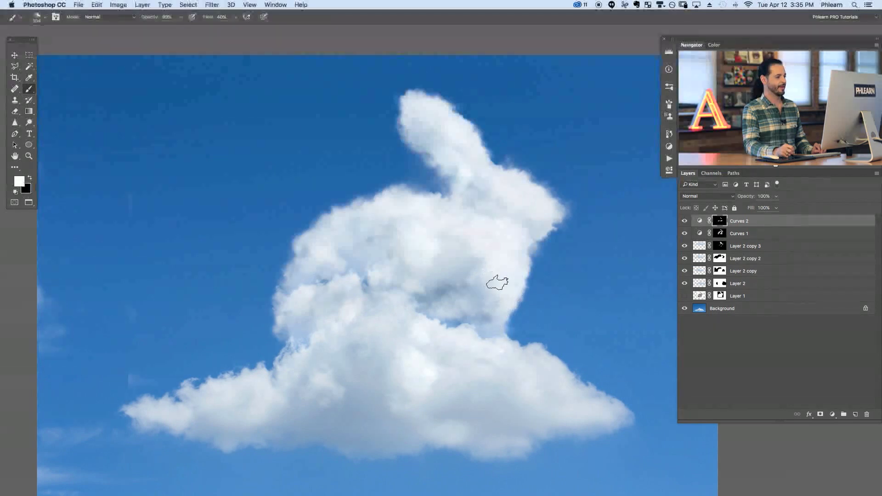
pyautogui.moveTo(494, 271)
pyautogui.mouseDown()
pyautogui.moveTo(503, 256)
pyautogui.moveTo(504, 285)
pyautogui.mouseUp()
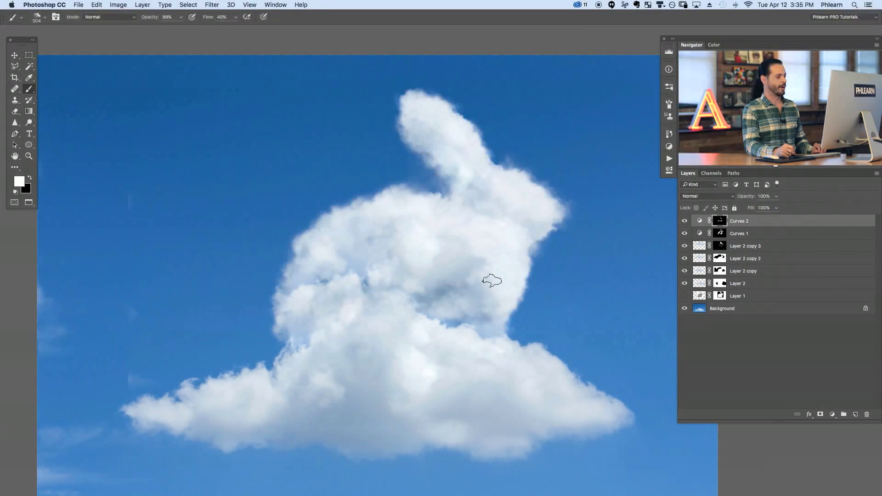
pyautogui.moveTo(423, 261)
pyautogui.mouseDown()
pyautogui.moveTo(420, 282)
pyautogui.moveTo(420, 258)
pyautogui.mouseUp()
pyautogui.moveTo(372, 281); pyautogui.dragTo(369, 288)
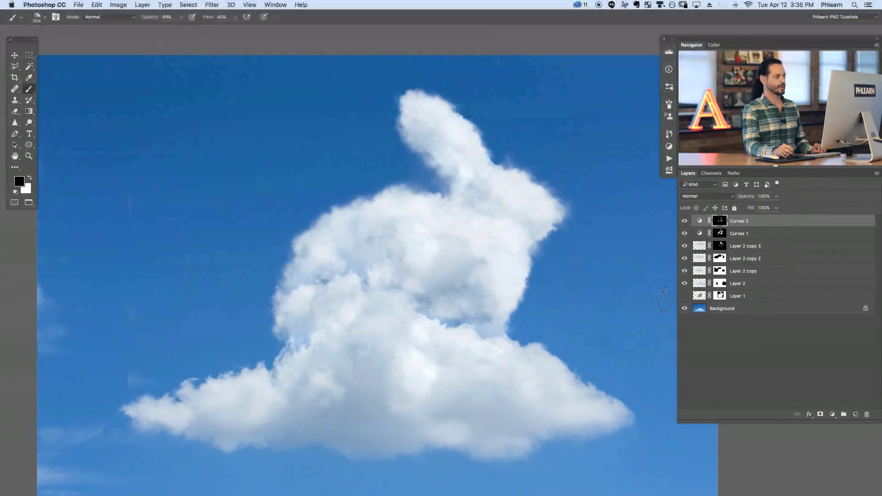
pyautogui.click(685, 224)
pyautogui.click(685, 224)
pyautogui.click(684, 224)
pyautogui.click(684, 225)
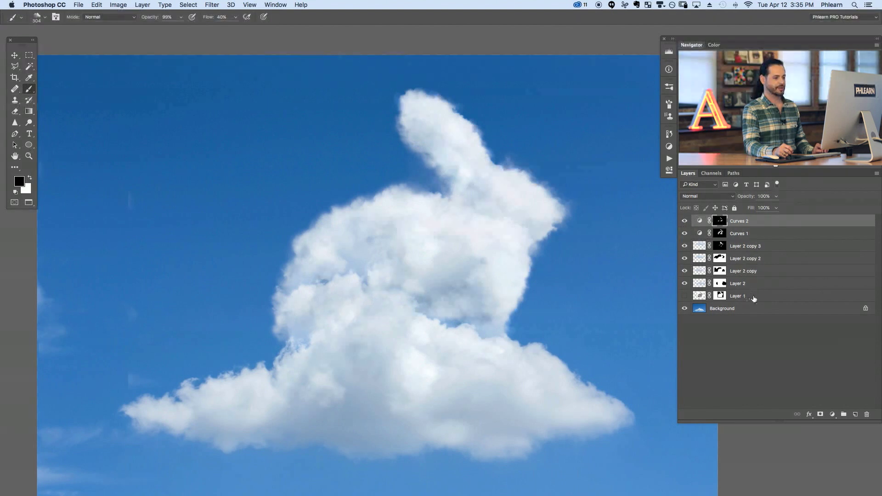
# - Group the layers from Curves 2 down to Layer 2, and move the group down and right onto the base cloud
pyautogui.keyDown('shift'); pyautogui.click(762, 283); pyautogui.keyUp('shift')
pyautogui.press('x')
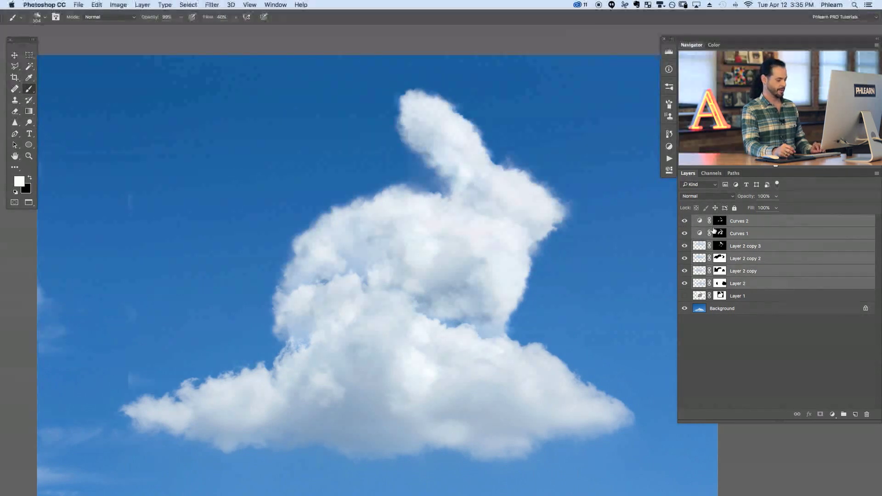
pyautogui.press('super+g')
pyautogui.press('v')
pyautogui.moveTo(522, 242); pyautogui.dragTo(508, 278)
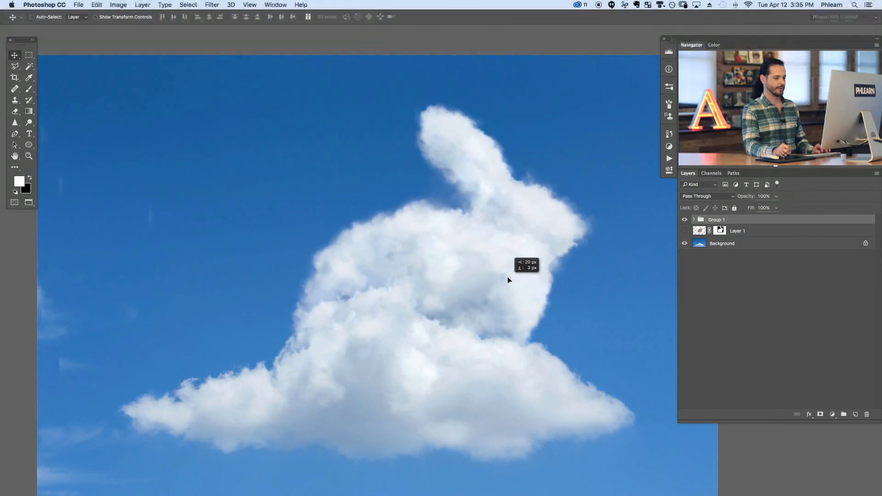
# - Add a mask to Group 1 and paint black over the stray cloud traces in the sky behind the rabbit's back
pyautogui.click(821, 416)
pyautogui.press('b')
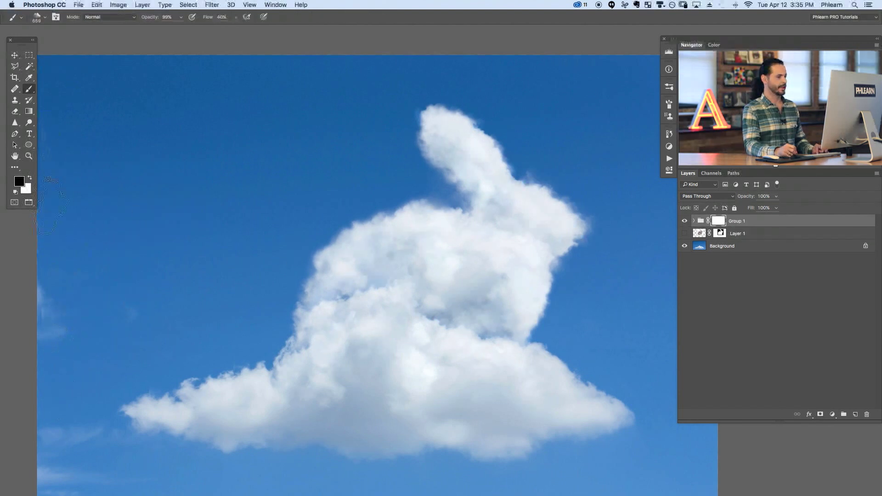
pyautogui.moveTo(222, 205); pyautogui.dragTo(291, 230)
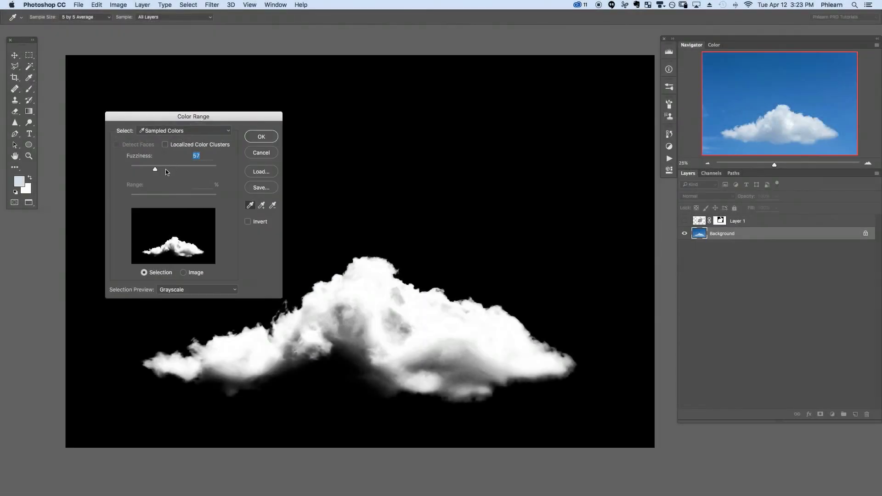
# - Raise the Color Range fuzziness to select more of the cloud, and move the cloud copy on Layer 2 upward
pyautogui.moveTo(166, 169); pyautogui.dragTo(183, 169)
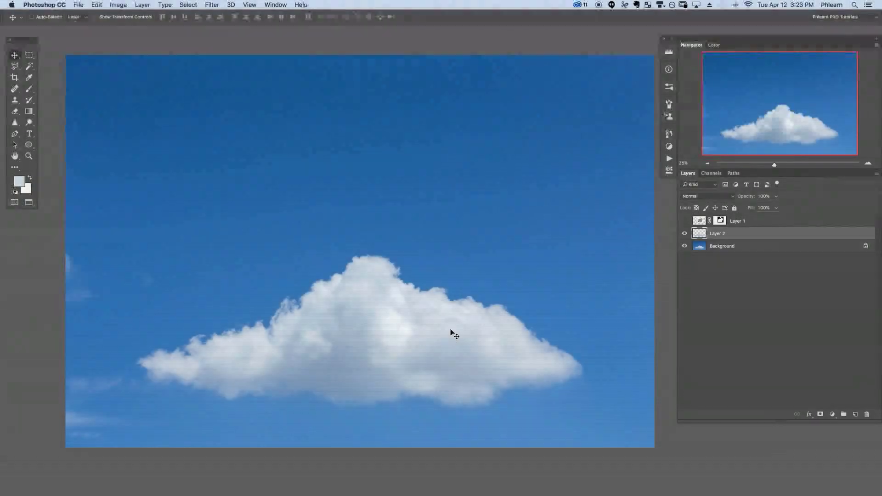
pyautogui.moveTo(451, 335); pyautogui.dragTo(427, 173)
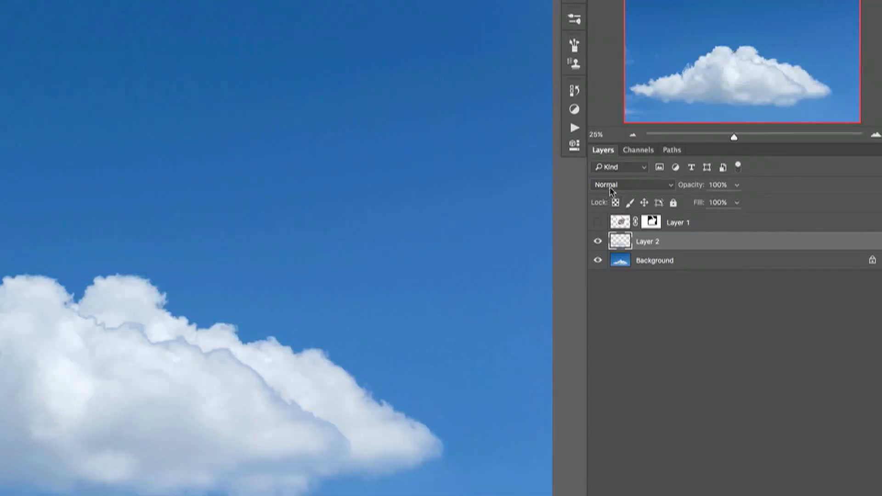
# - Set Layer 2's blend mode to Lighten and reposition it, and shift Layer 2 copy 2 over the rabbit guide
pyautogui.click(612, 186)
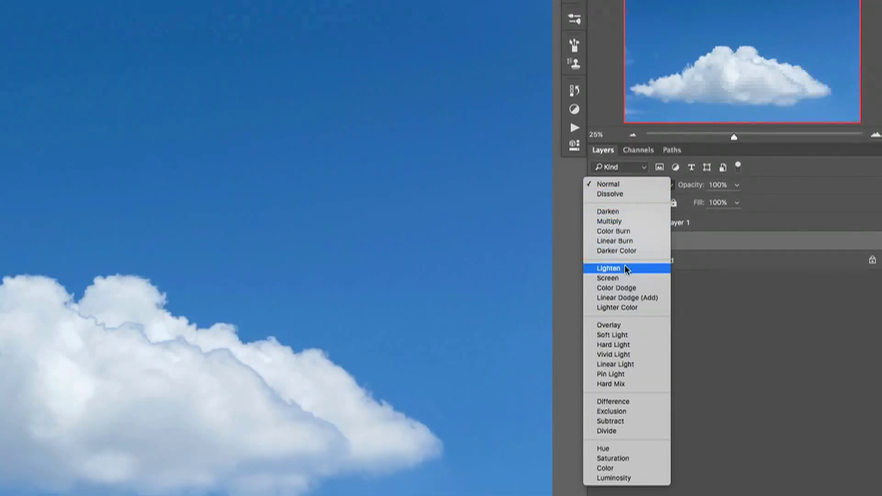
pyautogui.click(608, 220)
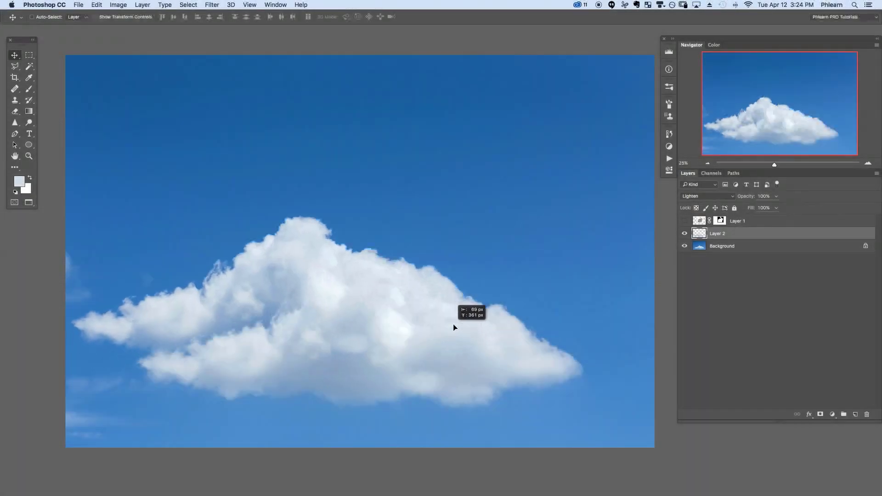
pyautogui.moveTo(453, 324); pyautogui.dragTo(425, 410)
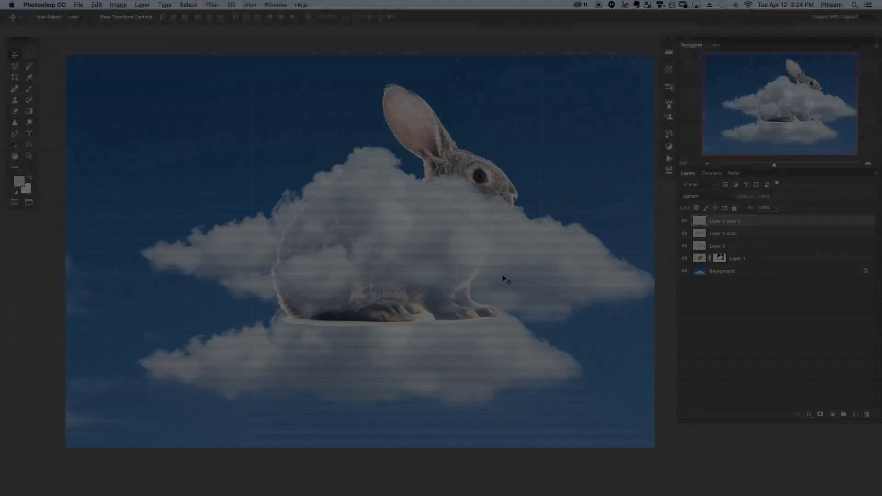
pyautogui.moveTo(503, 274); pyautogui.dragTo(536, 240)
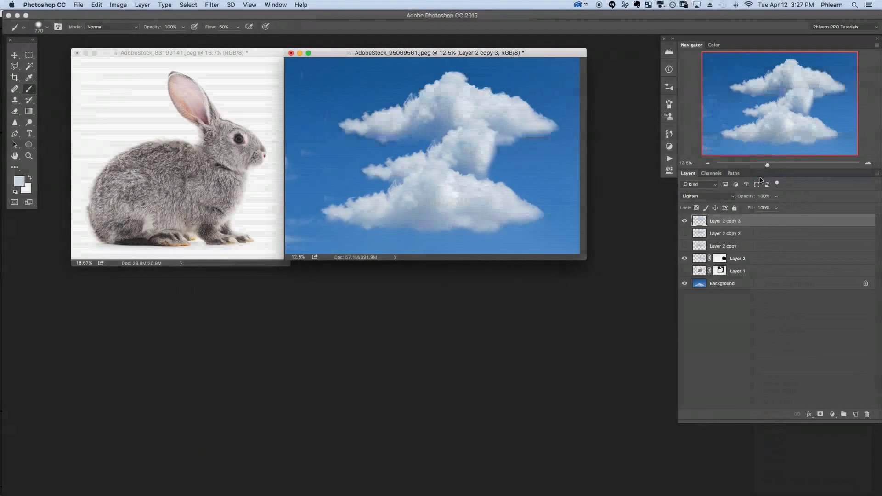
# - Duplicate Layer 2 copy 3 into a new document and fill the cloud with black at 100% opacity in Normal mode
pyautogui.click(524, 313)
pyautogui.click(524, 323)
pyautogui.click(632, 280)
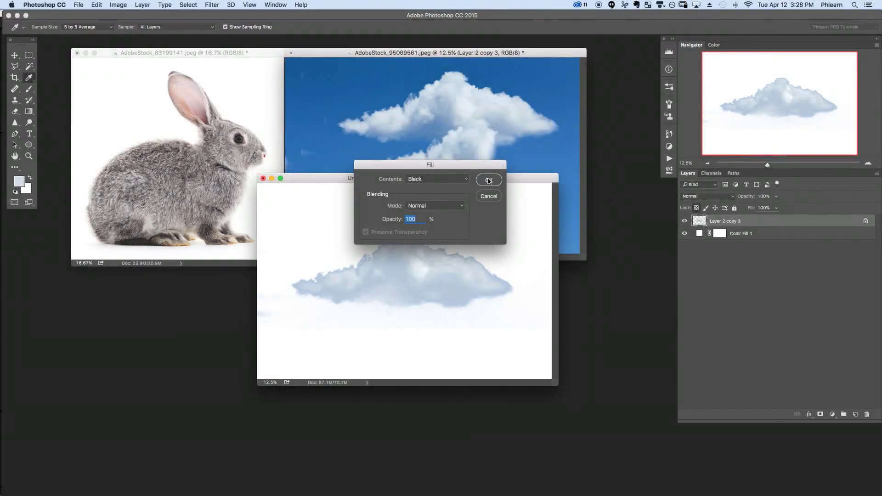
pyautogui.click(489, 179)
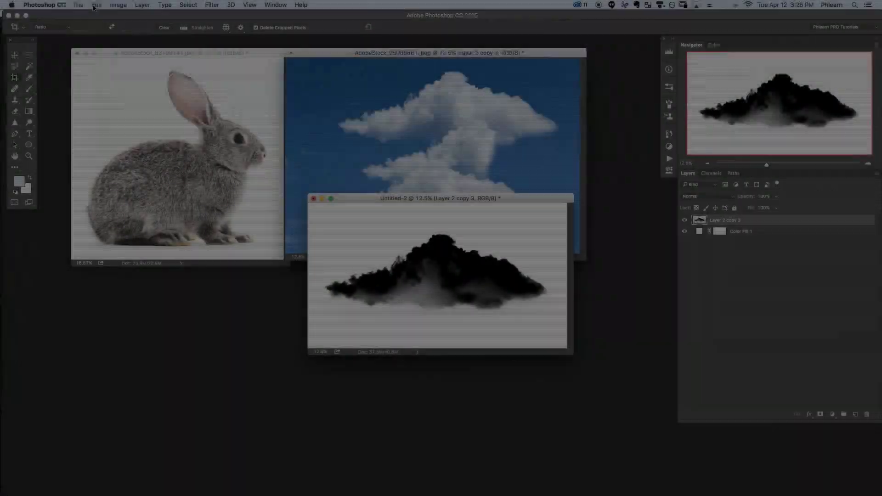
# - Define the black cloud in the new document as a brush preset
pyautogui.click(97, 5)
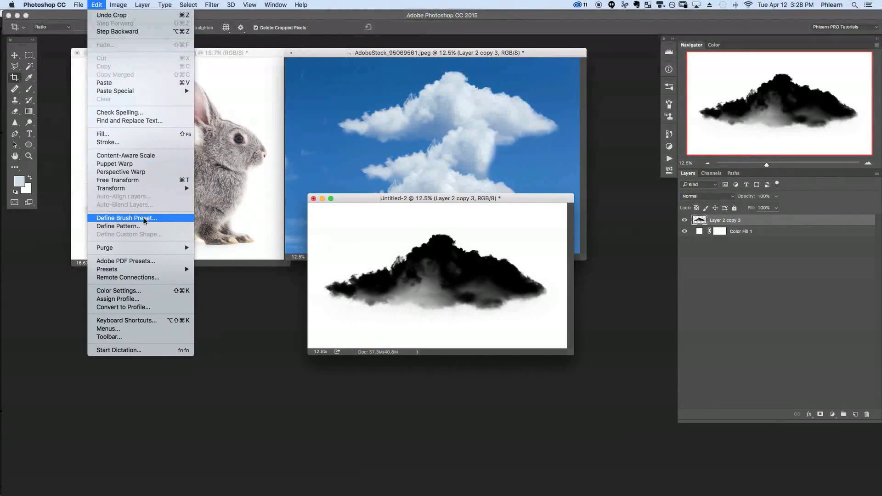
pyautogui.click(191, 215)
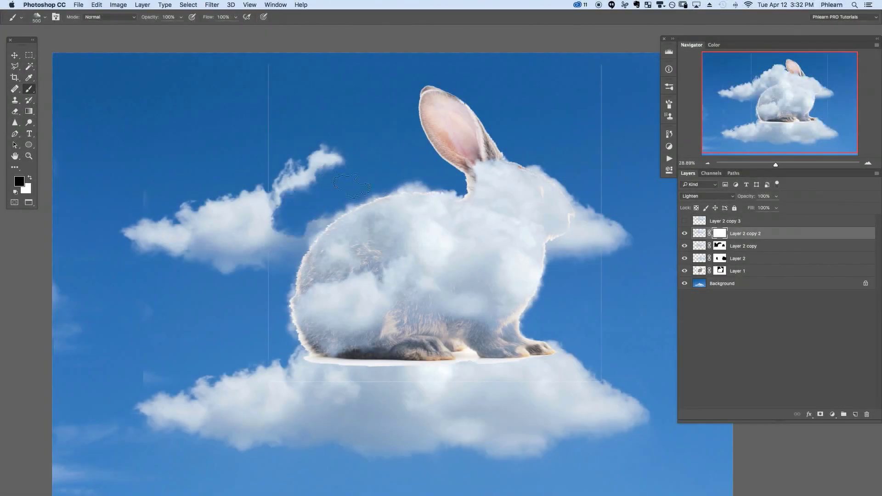
# - Paint black with the cloud brush on Layer 2 copy 2's mask to hide the excess cloud behind the rabbit's back
pyautogui.moveTo(352, 184)
pyautogui.mouseDown()
pyautogui.moveTo(237, 232)
pyautogui.moveTo(293, 188)
pyautogui.mouseUp()
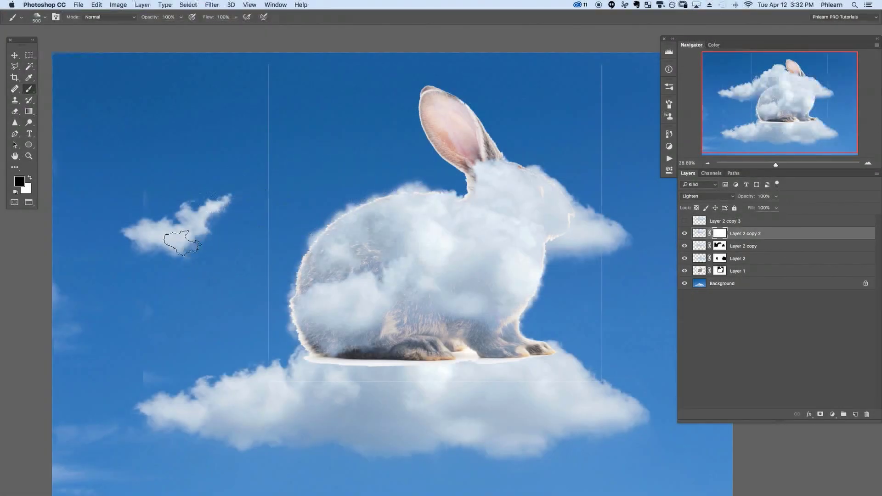